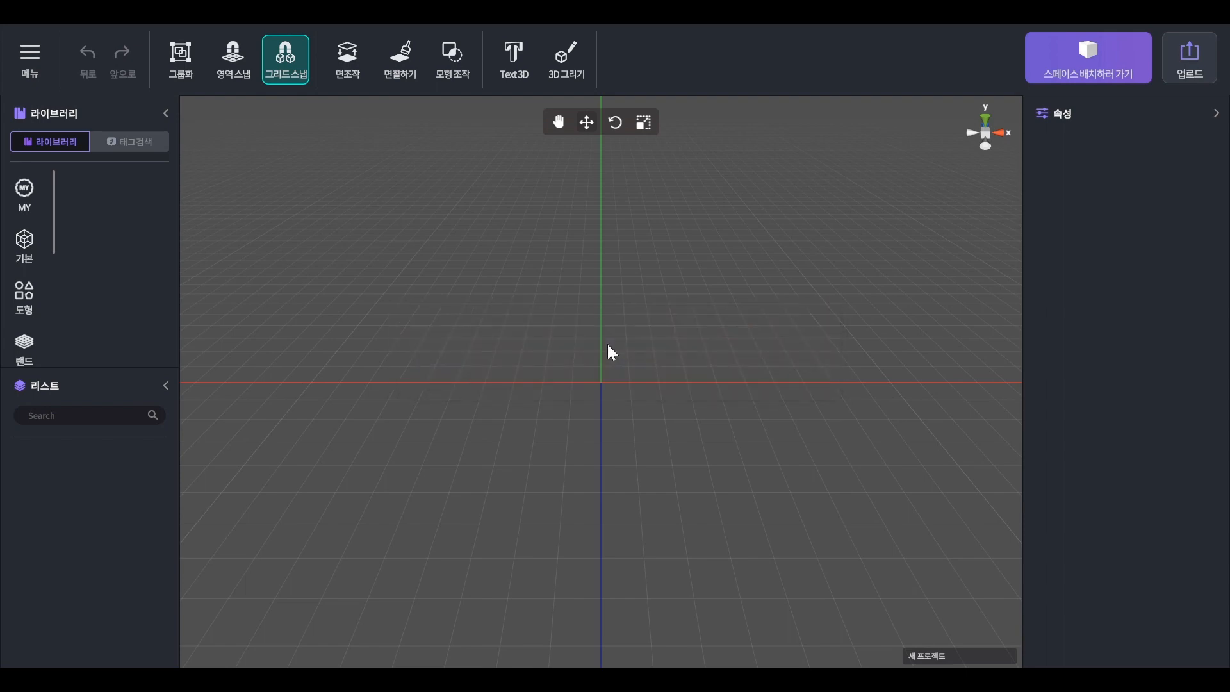
- Place a Box from the basic shapes library at the origin and select it
click(46, 255)
drag(508, 355, 602, 384)
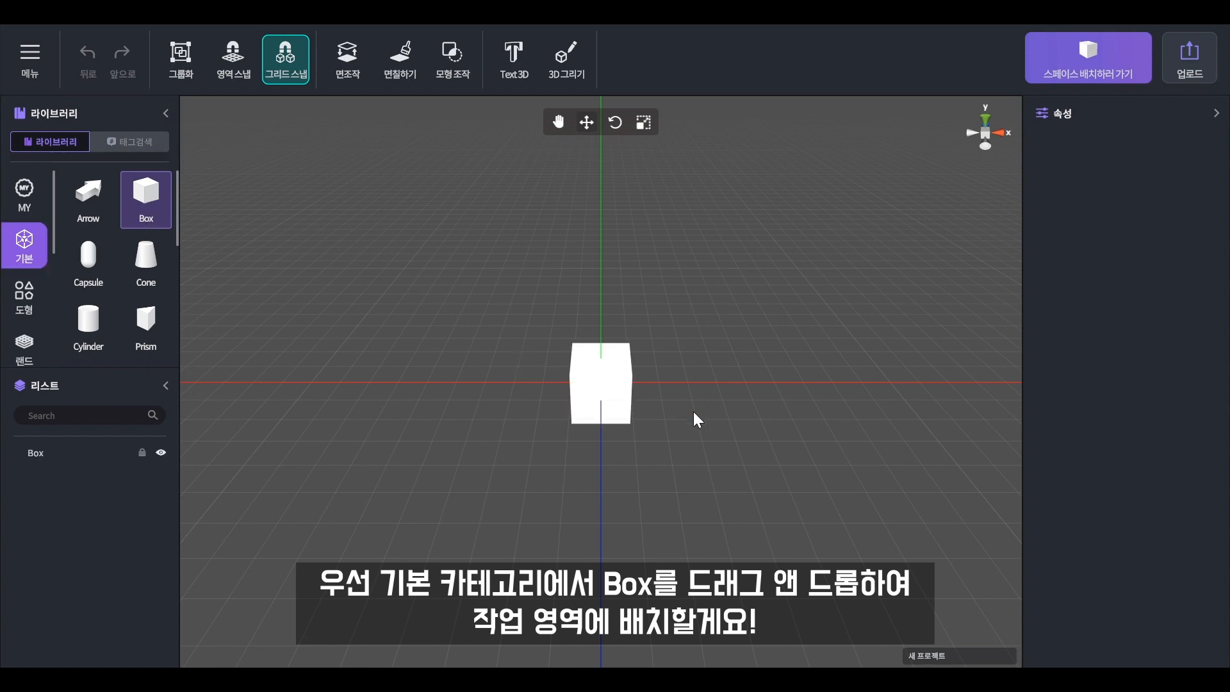
click(587, 387)
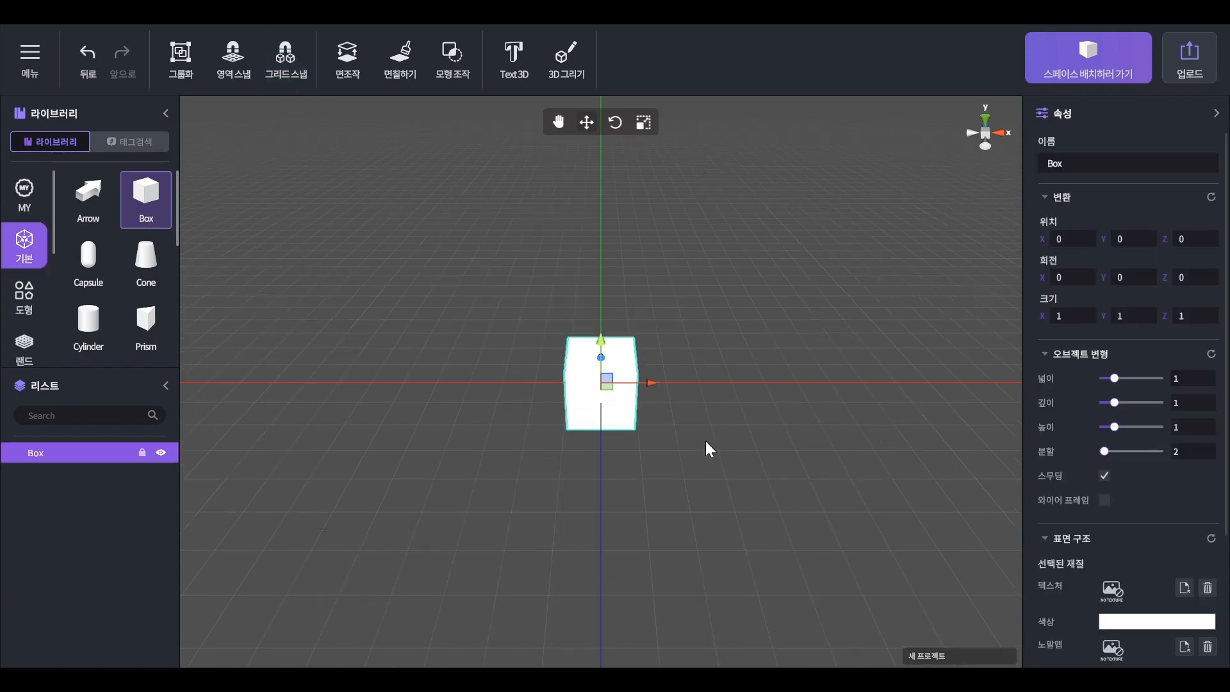
- Apply the tree image file as the box's surface texture
scroll(1113, 501, down, 3)
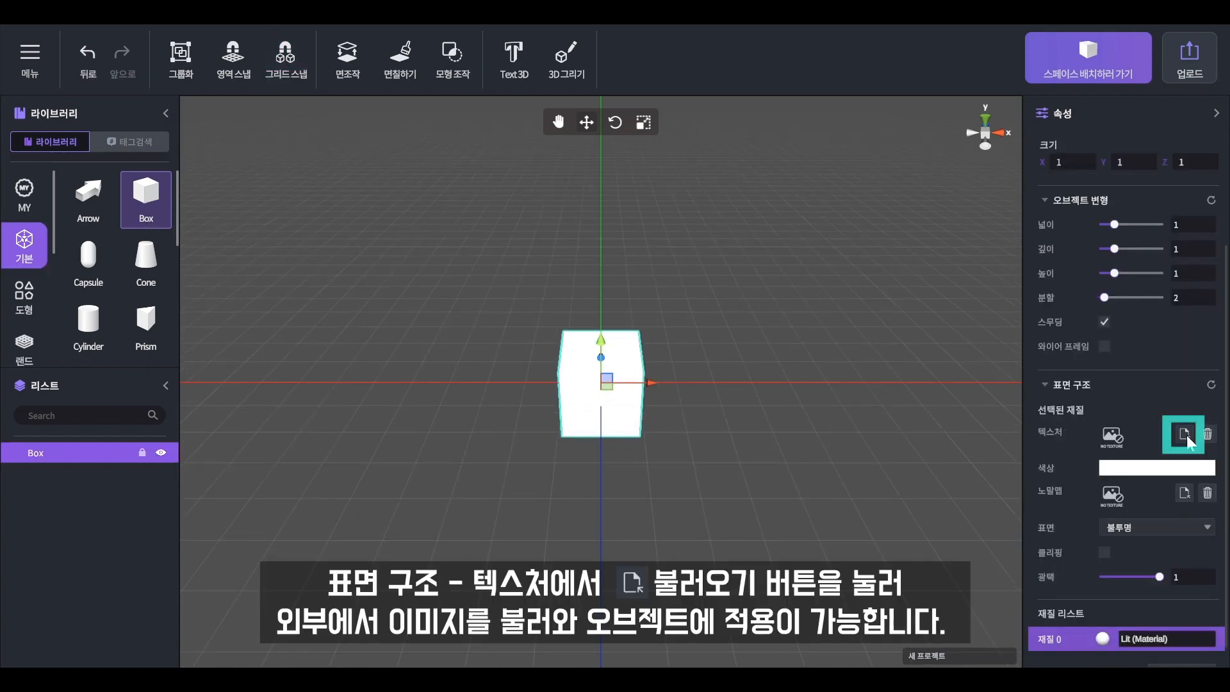
click(1185, 435)
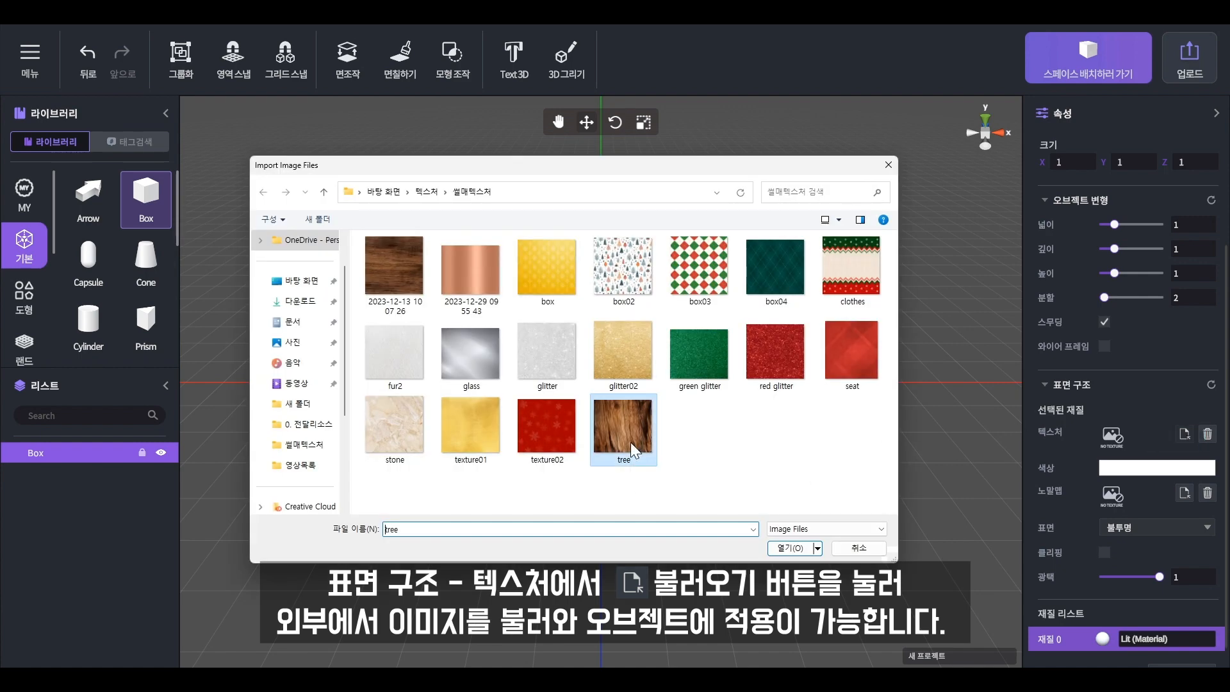
double_click(631, 442)
click(688, 441)
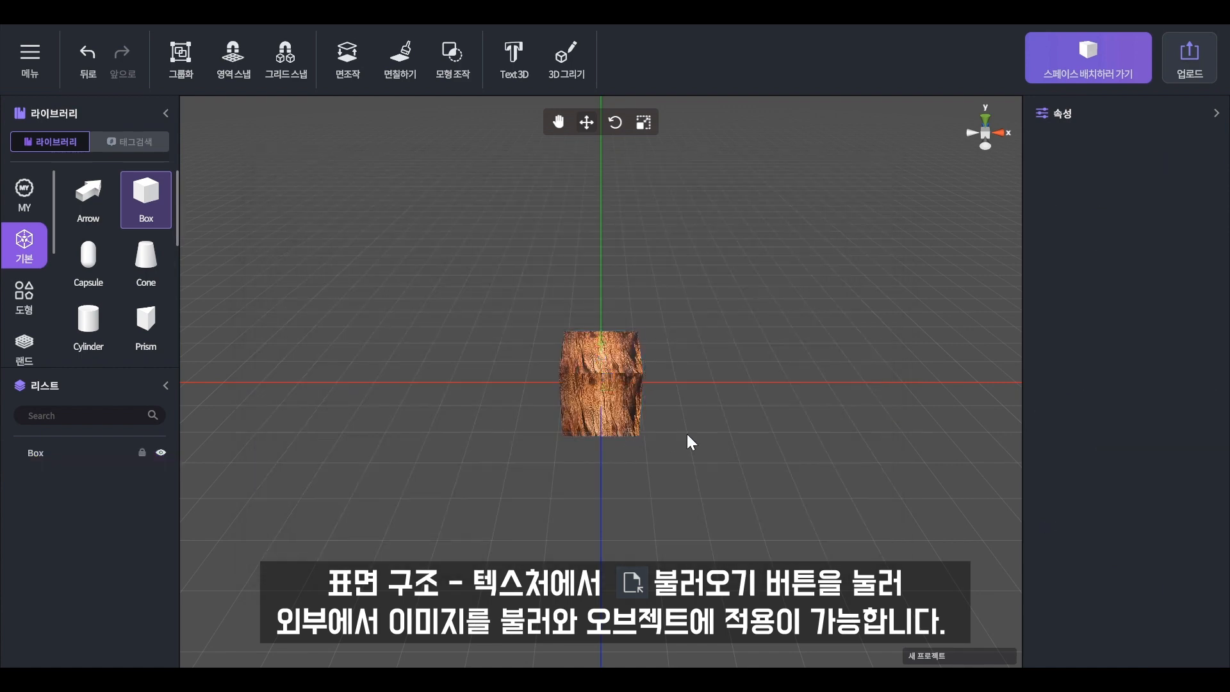
- Delete the wood texture applied to the box and confirm the removal
click(617, 411)
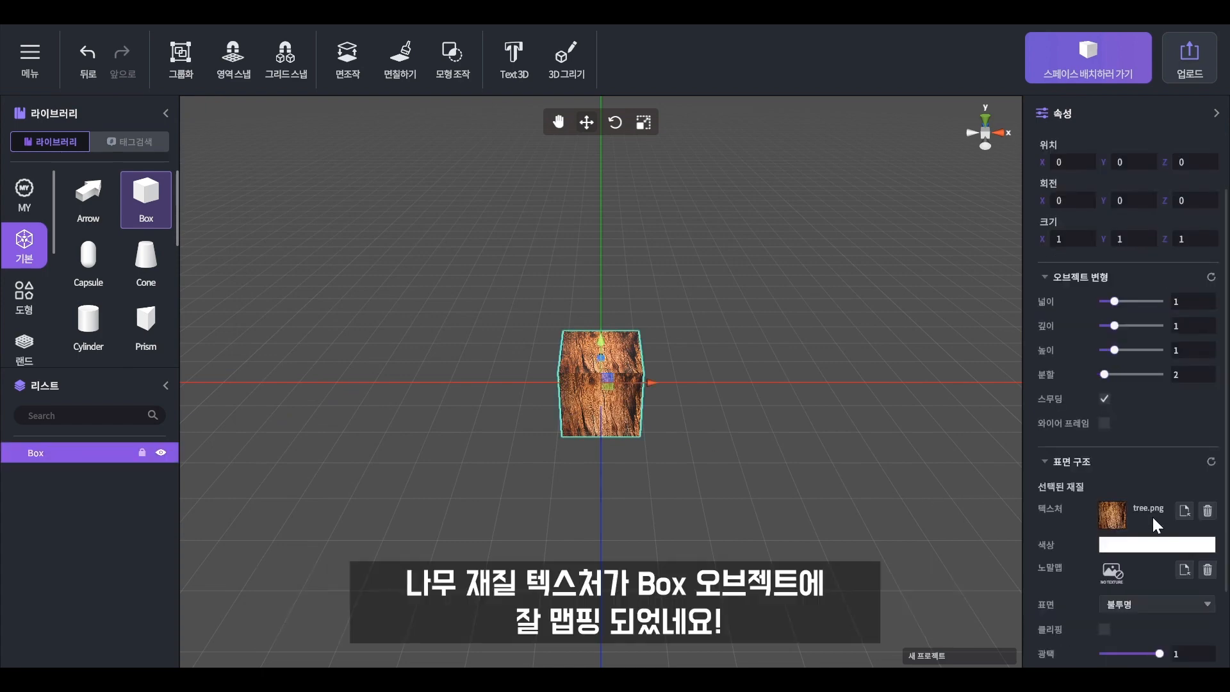
click(1207, 511)
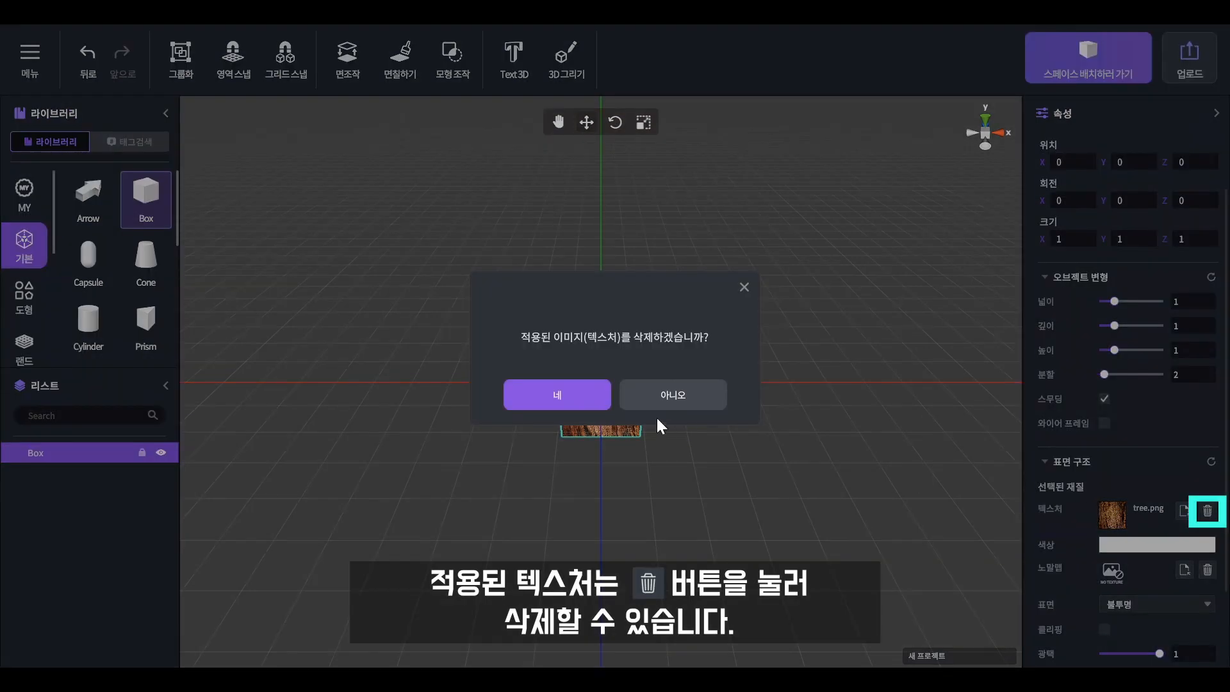
click(587, 398)
click(781, 426)
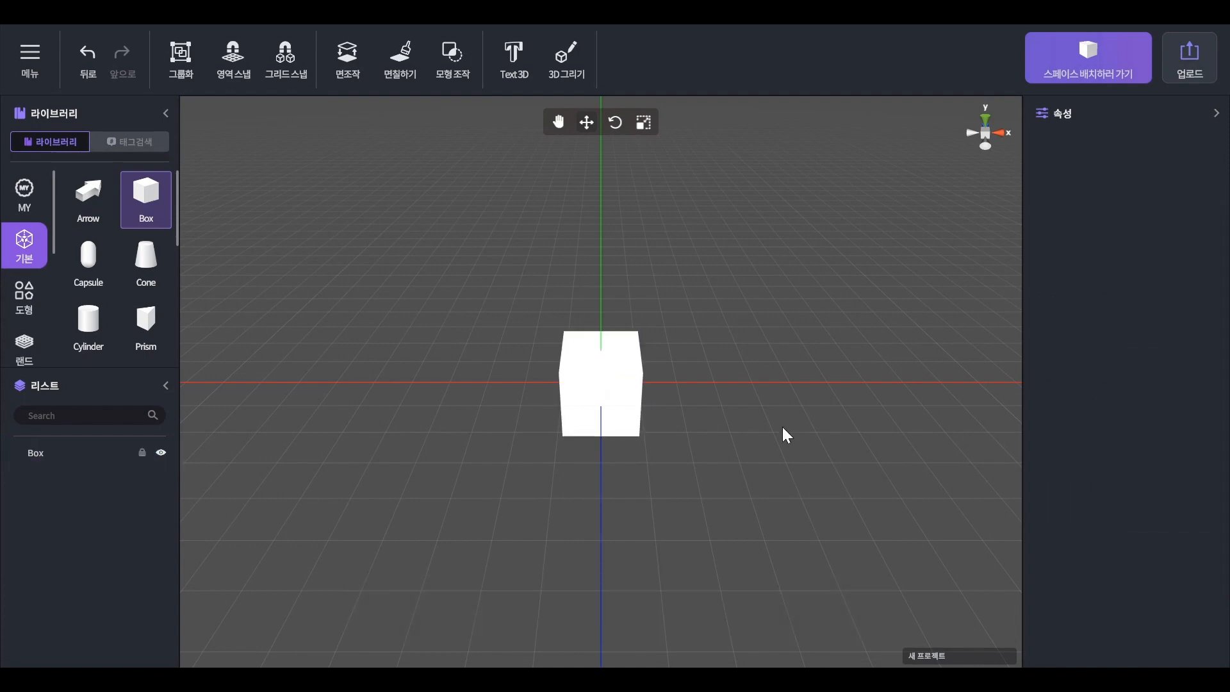
- Apply the glitter image file as the box's surface texture
click(586, 408)
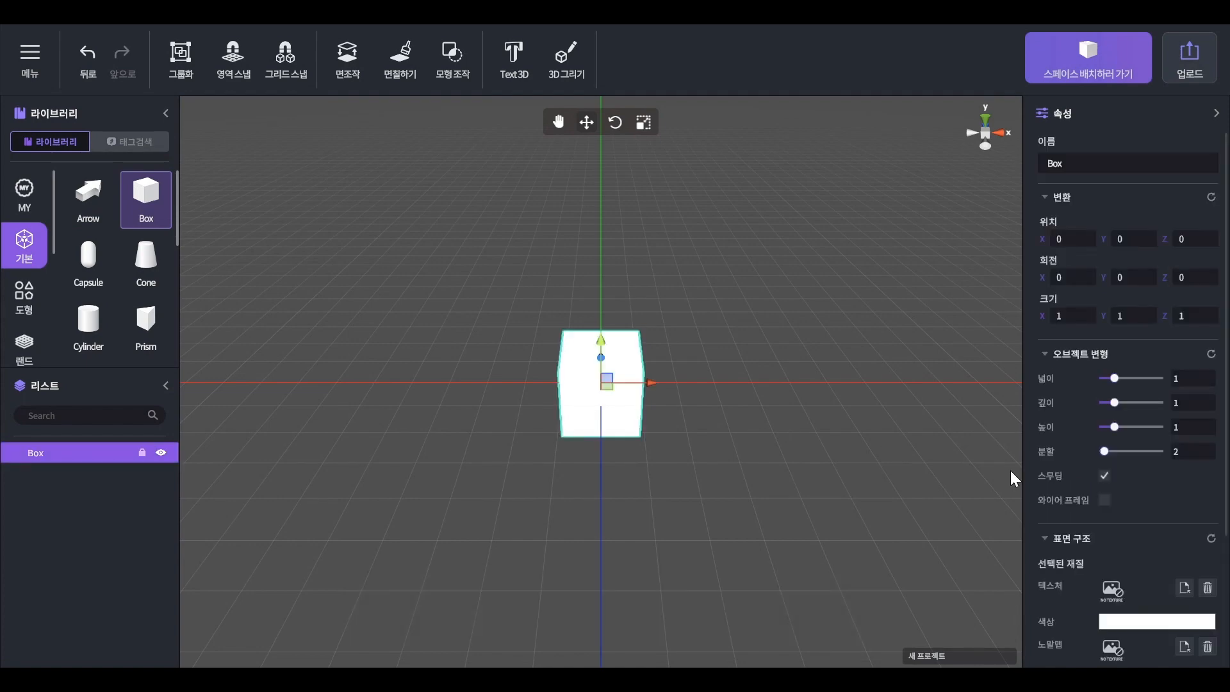
click(1184, 587)
double_click(532, 373)
click(683, 422)
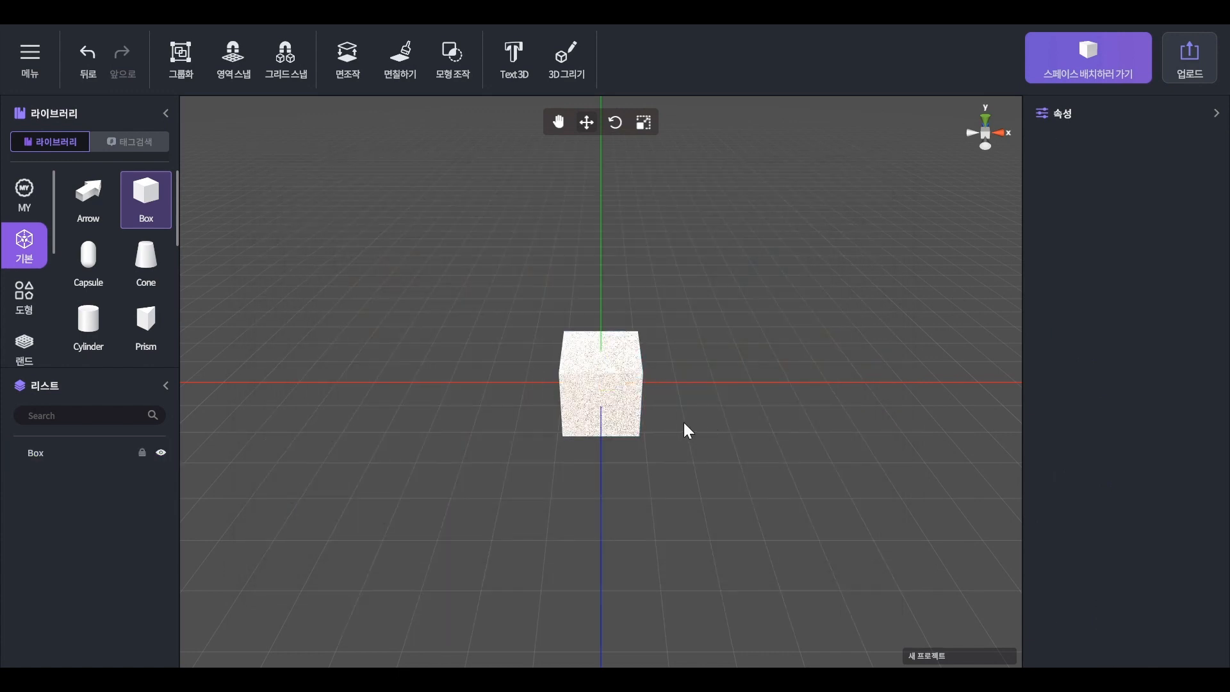
- Replace the box's texture with the stone image file
scroll(683, 422, up, 2)
click(635, 413)
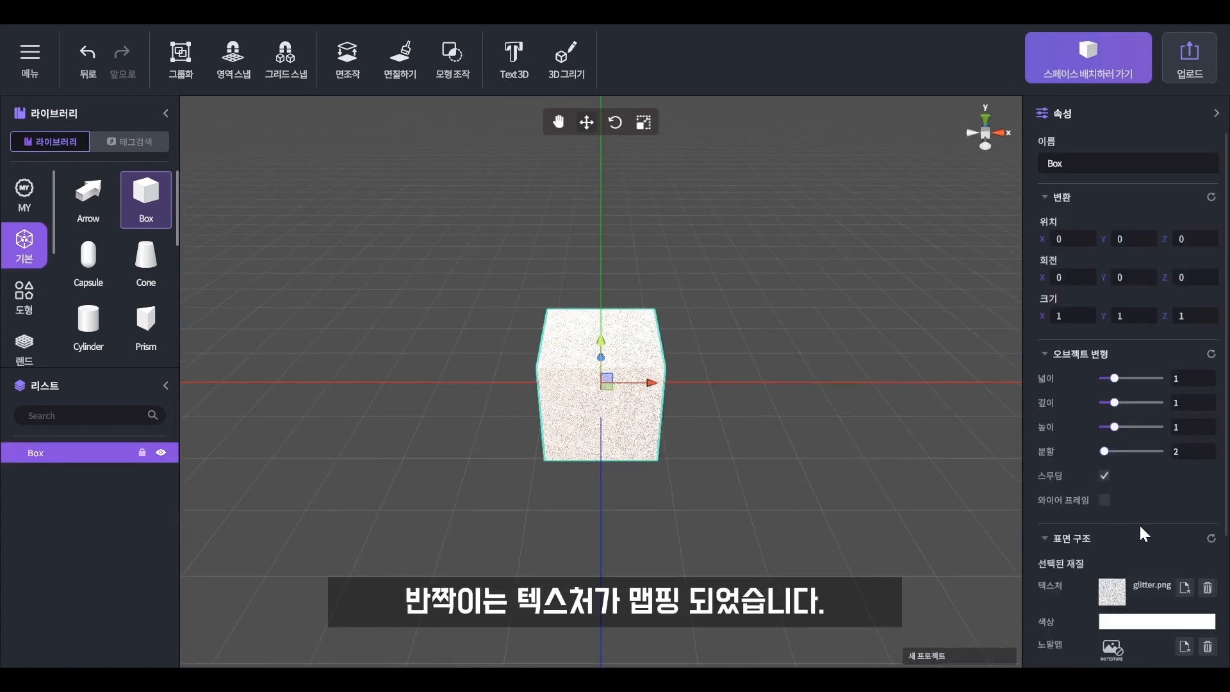
click(1185, 586)
double_click(602, 367)
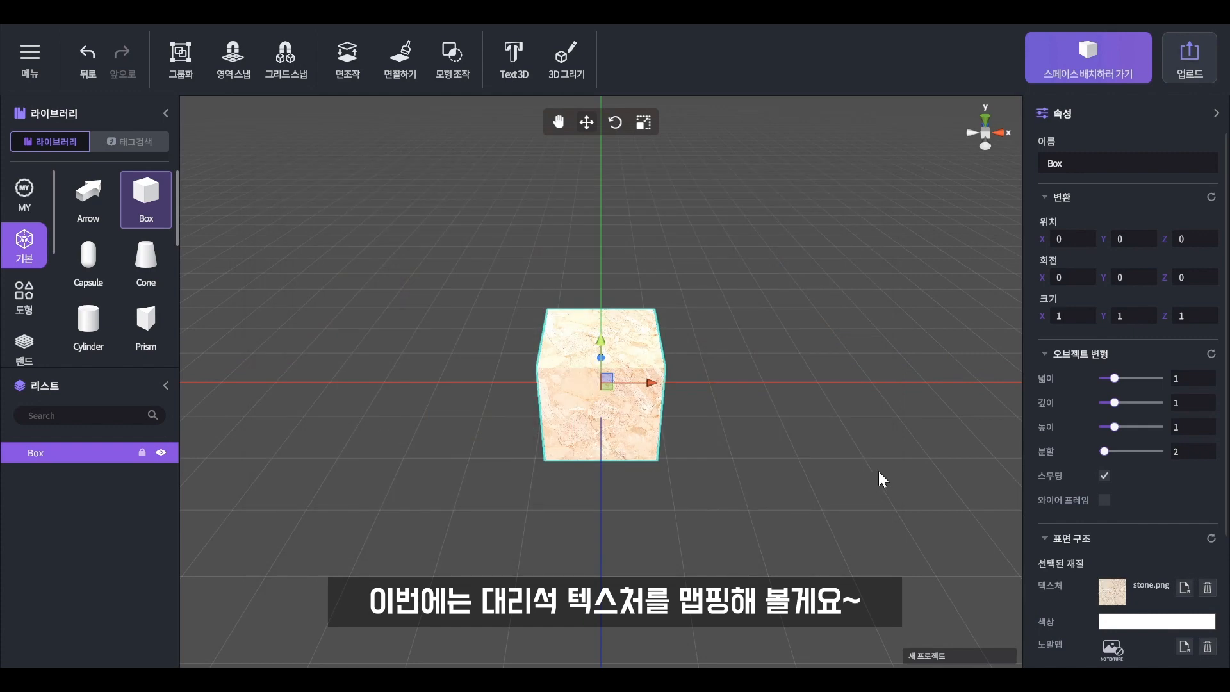
click(878, 471)
- Replace the box's texture with the tree image file
click(626, 421)
click(1183, 587)
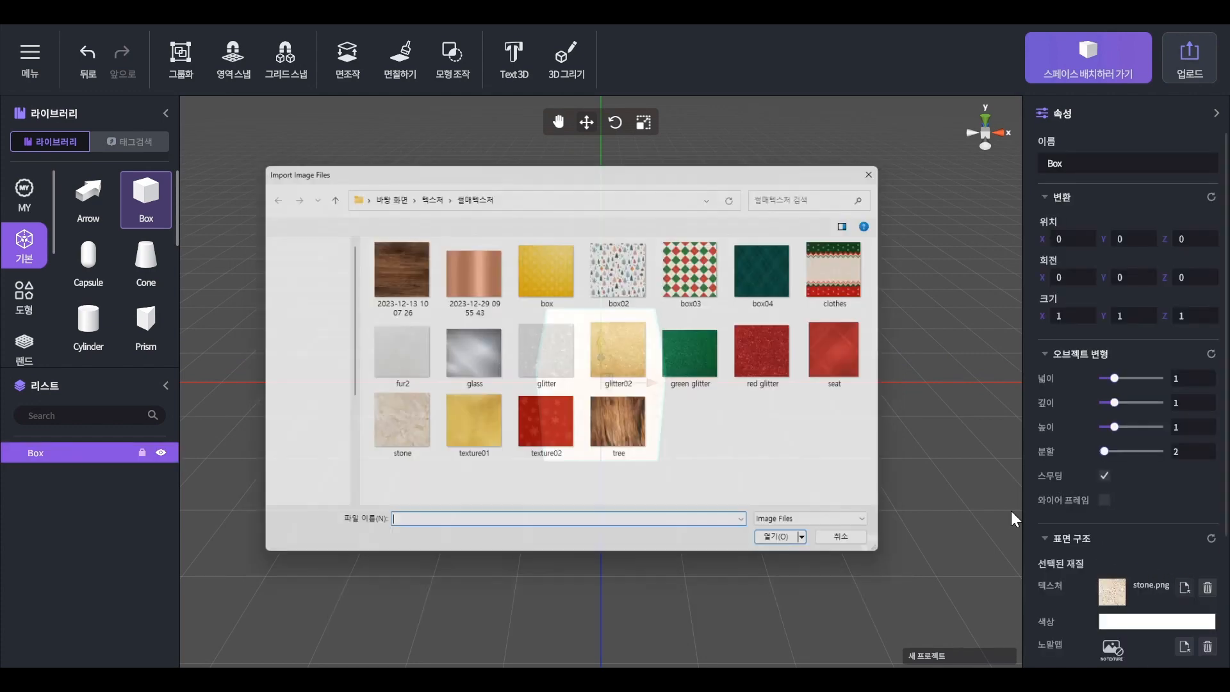
double_click(641, 425)
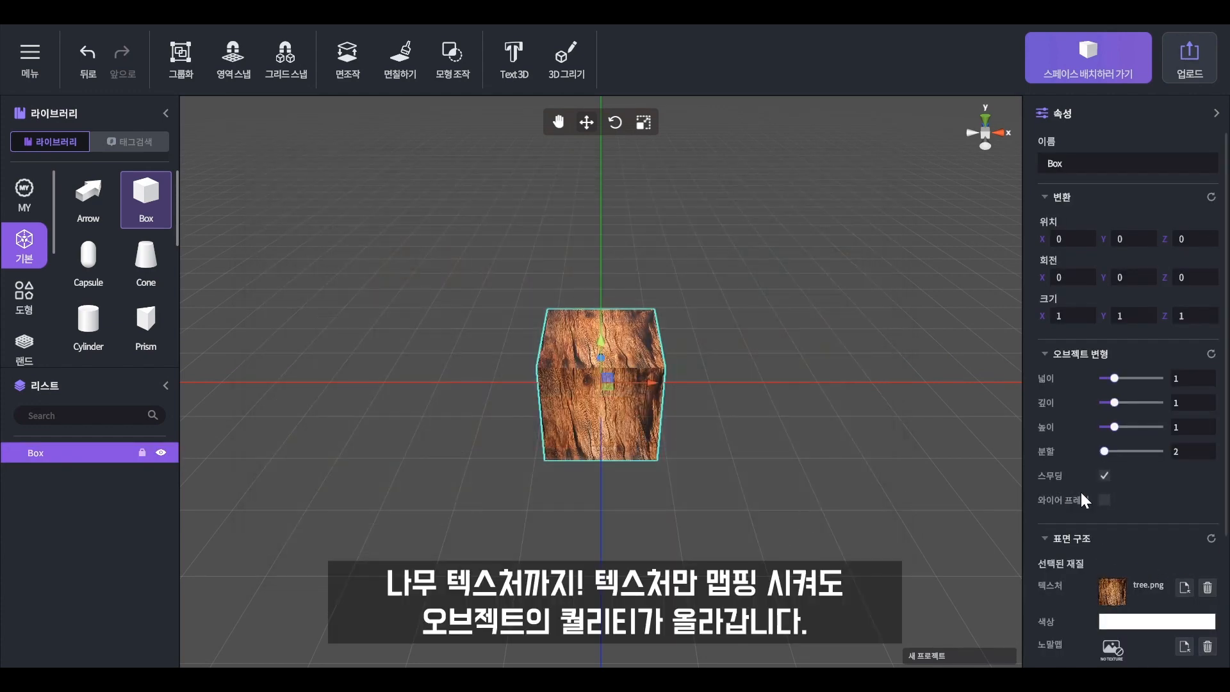
- Set the box's material color to red, hex #FF4646FF
scroll(1083, 493, down, 2)
click(1139, 544)
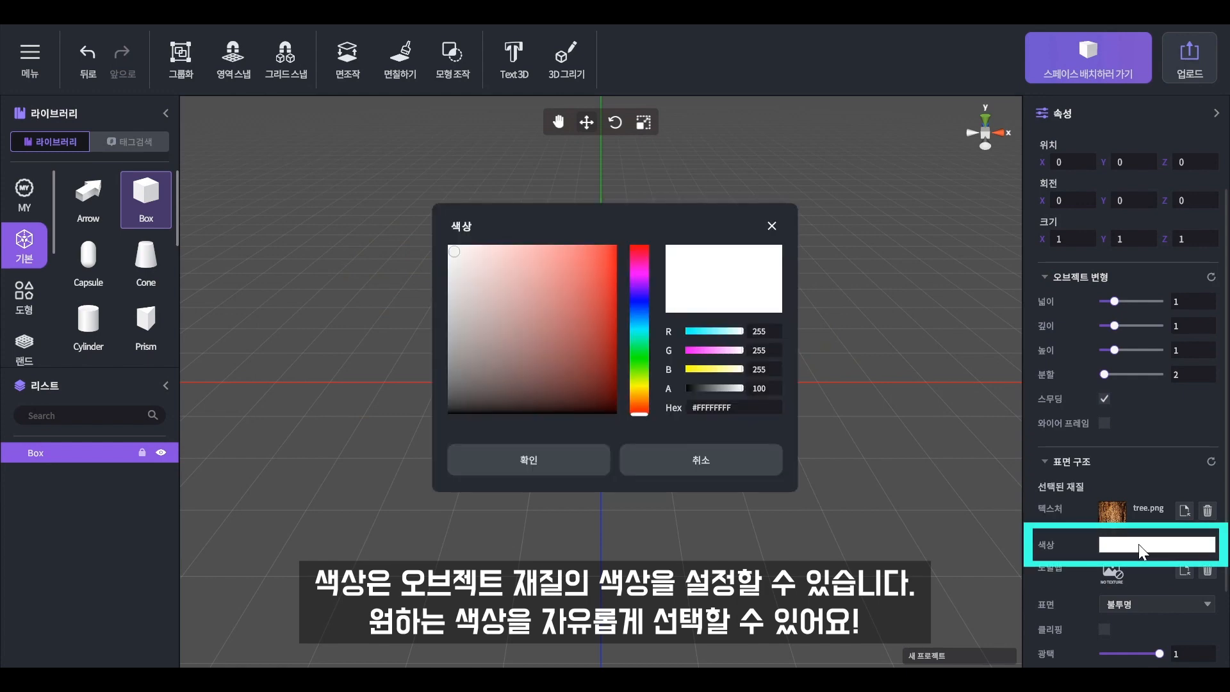
drag(565, 304, 570, 249)
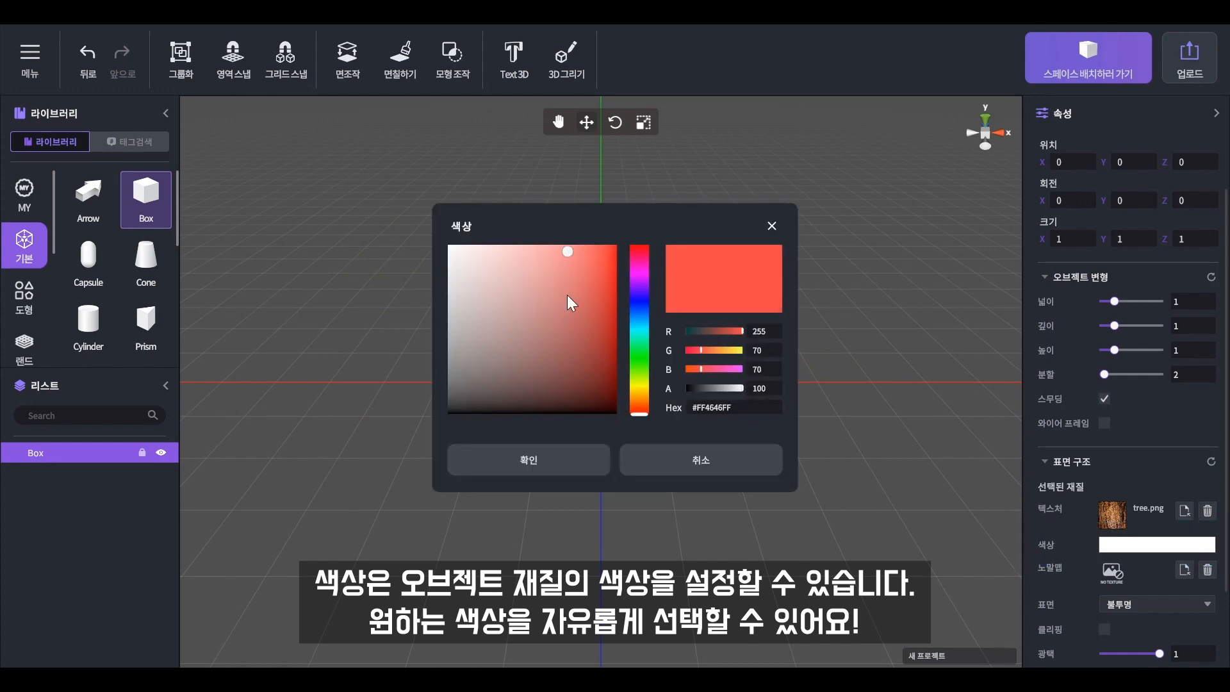
click(556, 474)
click(734, 498)
- Change the box's material color to a bright blue
click(605, 442)
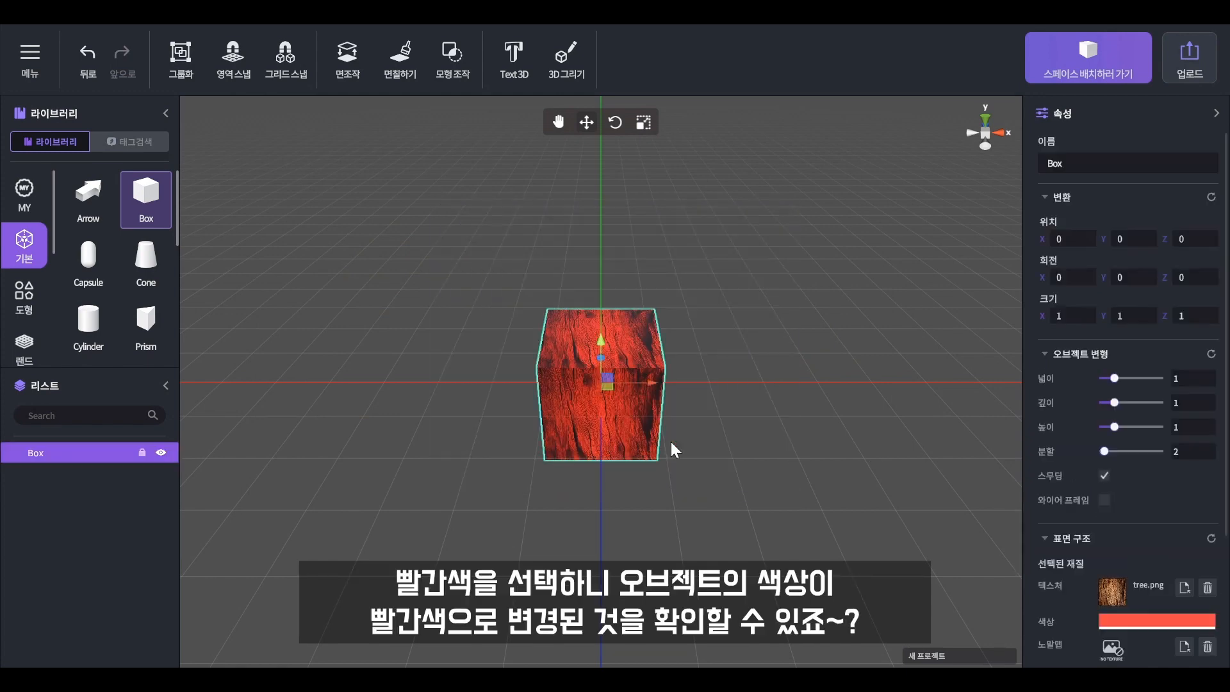
click(1133, 622)
click(634, 317)
click(597, 253)
click(539, 467)
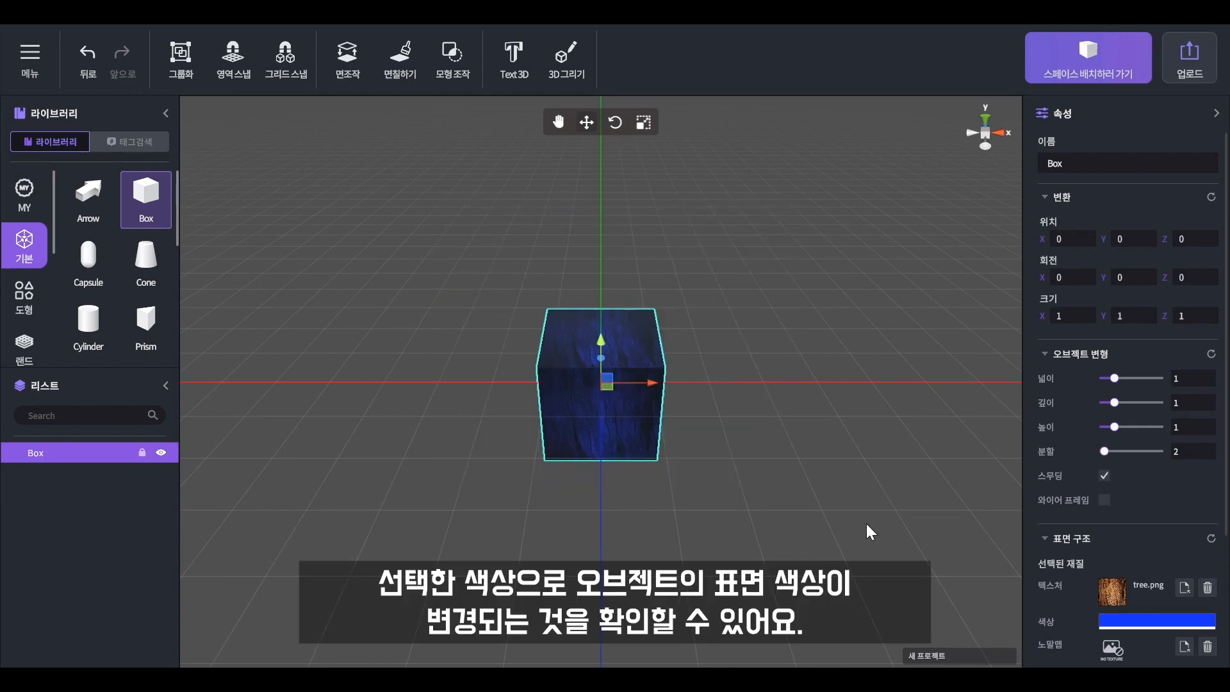
- Change the box's material color to purple, hex #C113FFFF
click(1152, 625)
drag(640, 304, 639, 280)
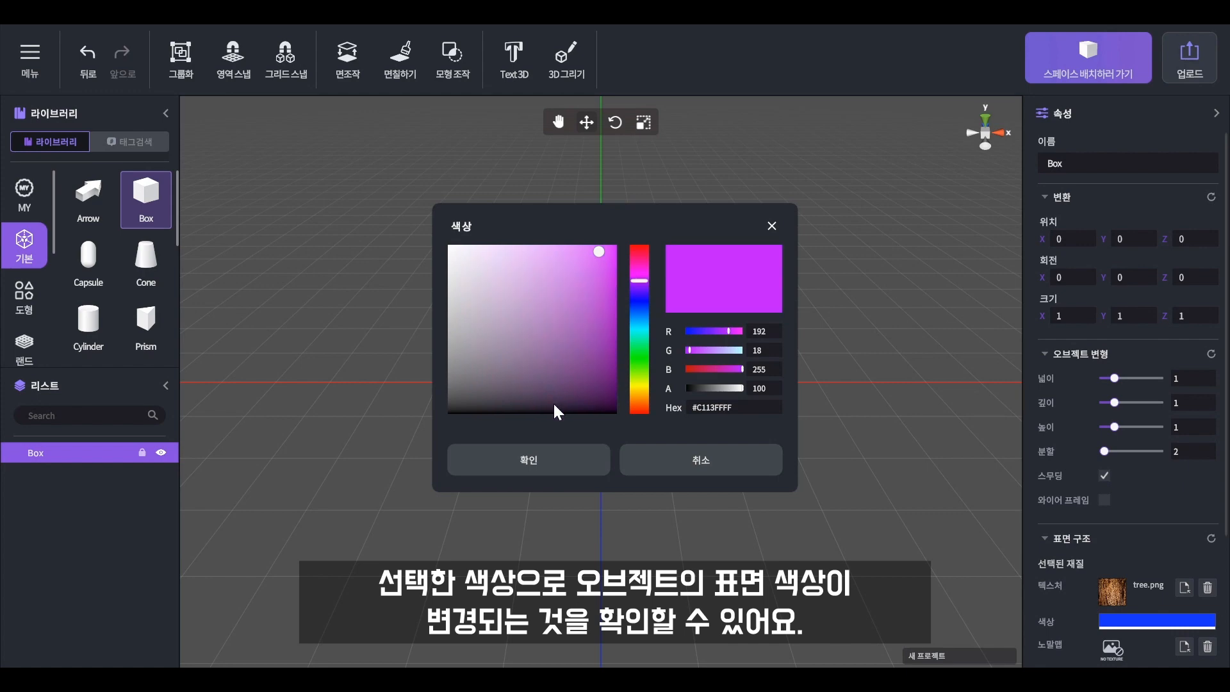
click(571, 466)
click(665, 448)
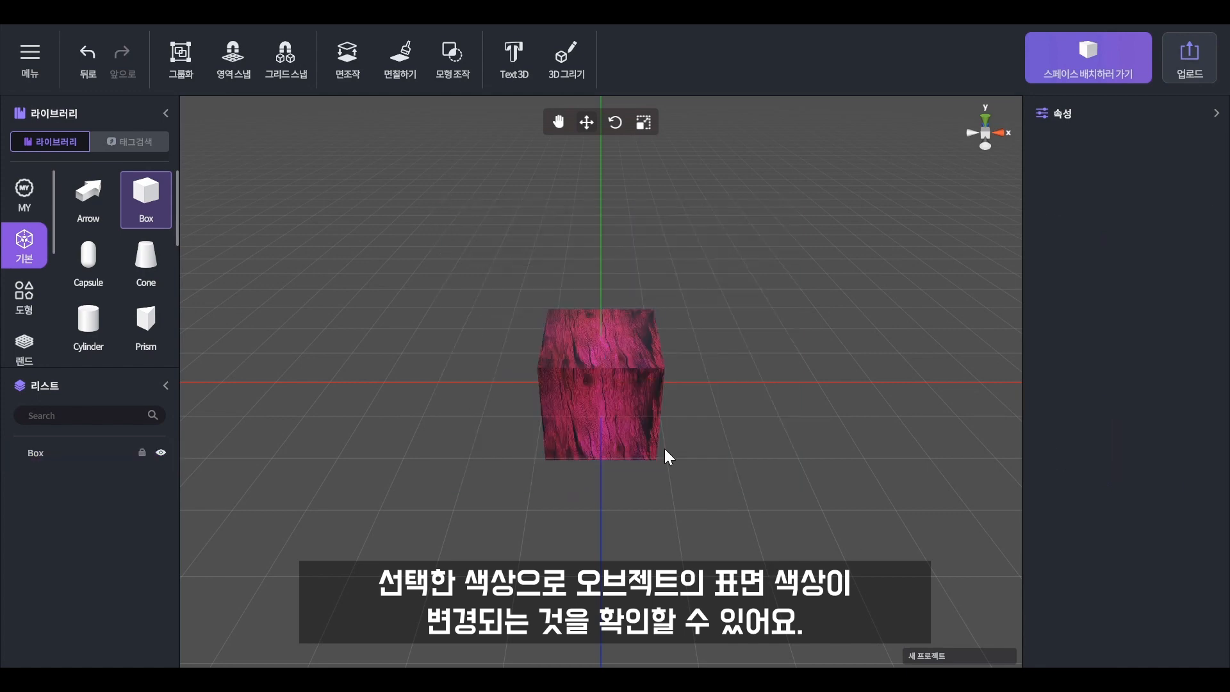
- Set the box's material color back to white to show the texture's original colors
click(592, 360)
click(1147, 622)
drag(537, 367, 431, 241)
click(548, 468)
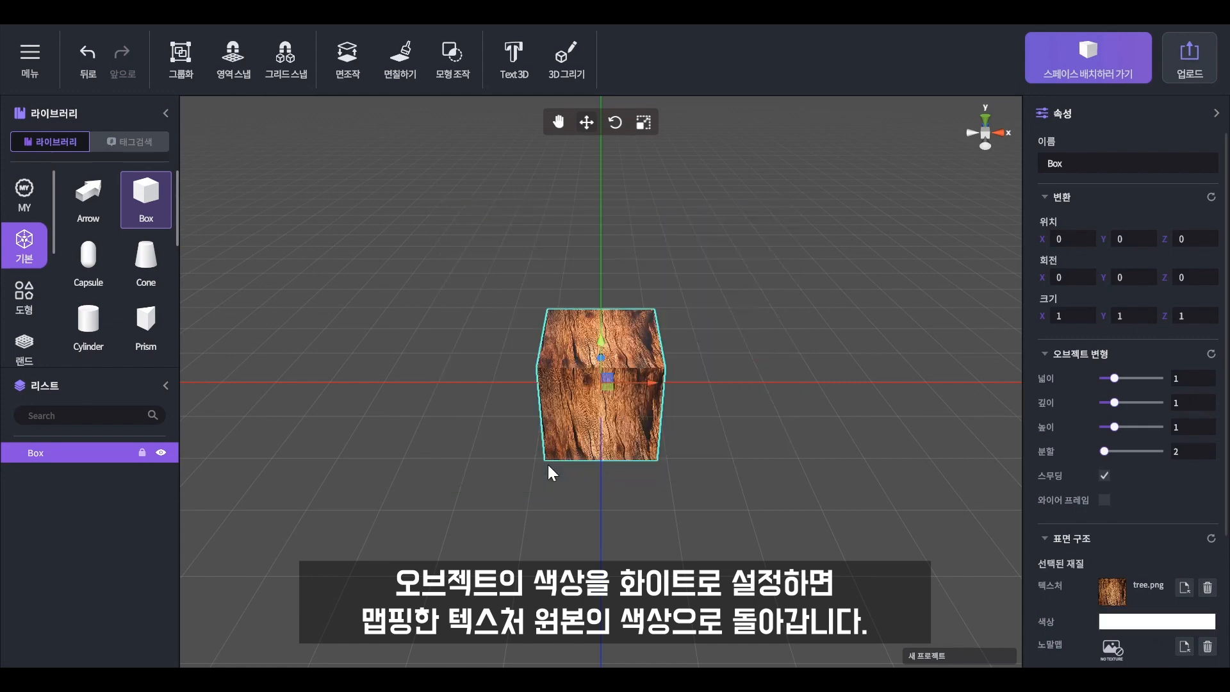
click(666, 467)
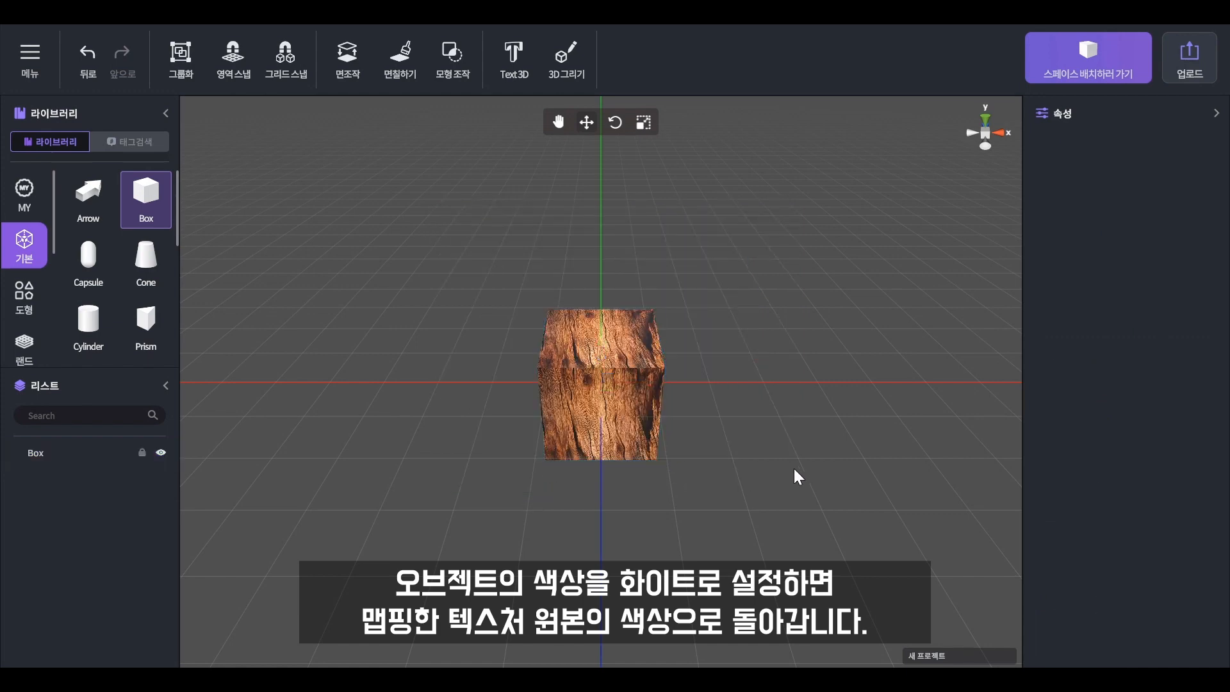
- Delete the wood-textured box from the scene
click(598, 353)
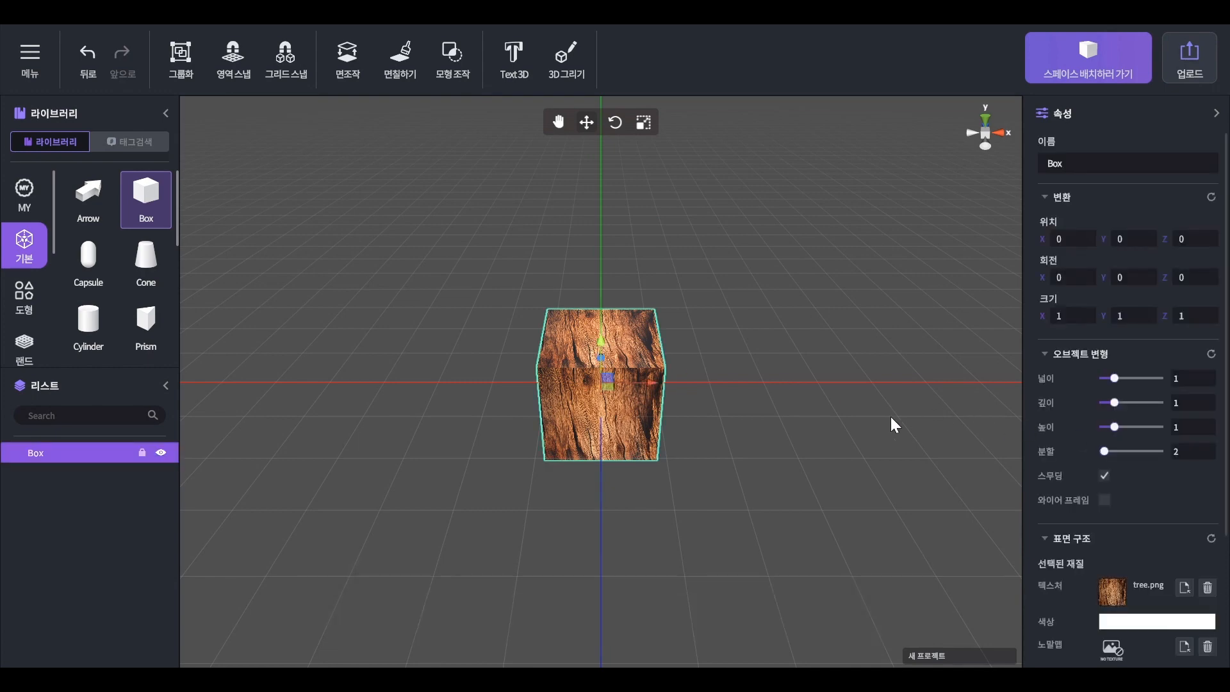
scroll(1144, 453, down, 3)
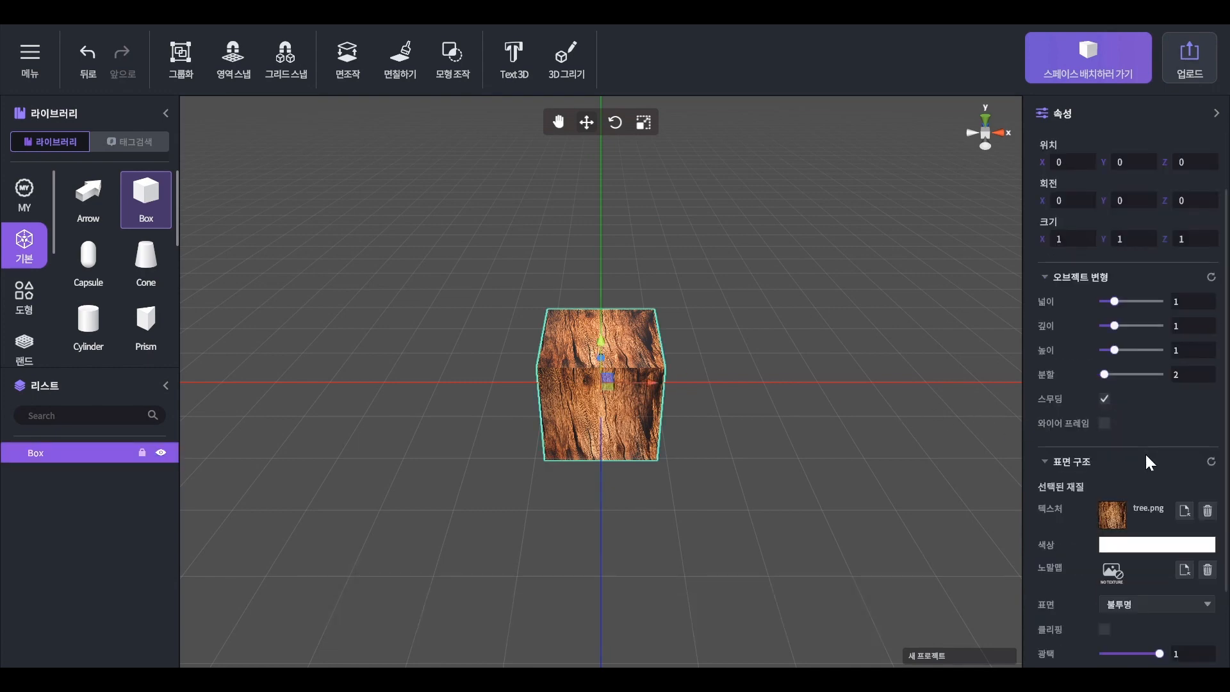
click(759, 464)
click(581, 398)
key(Delete)
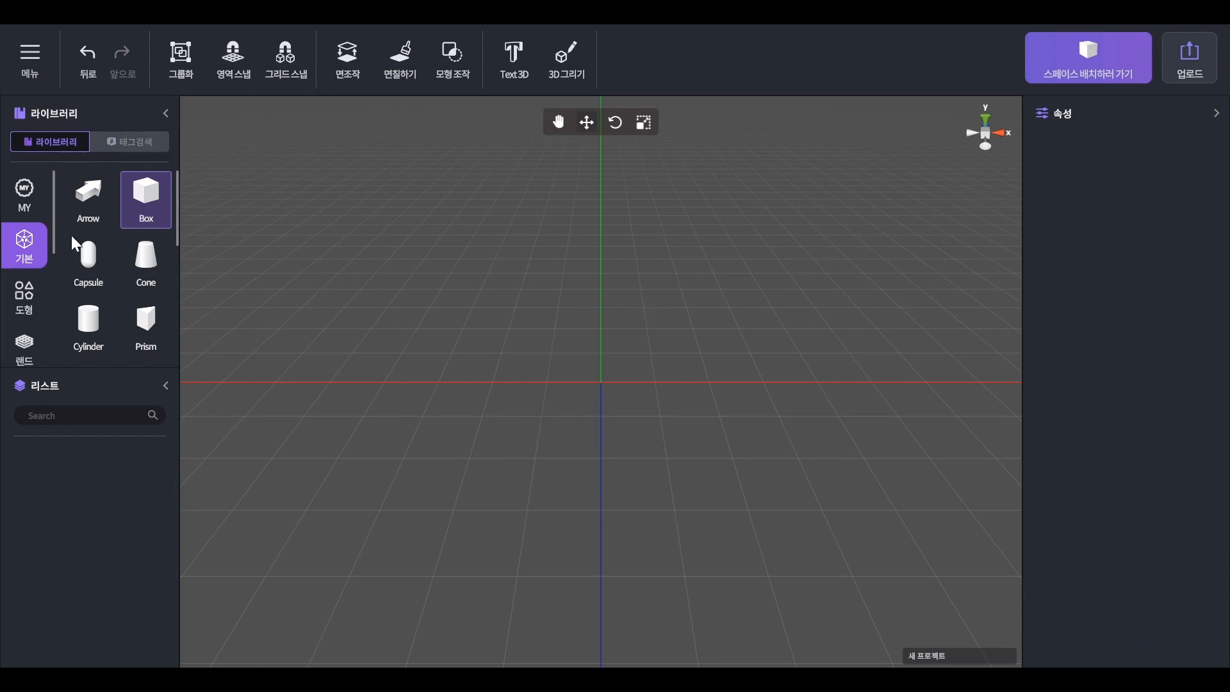
- Place the snow town model from the personal MY library into the scene
click(23, 192)
scroll(146, 278, down, 5)
scroll(148, 286, up, 2)
drag(92, 287, 753, 381)
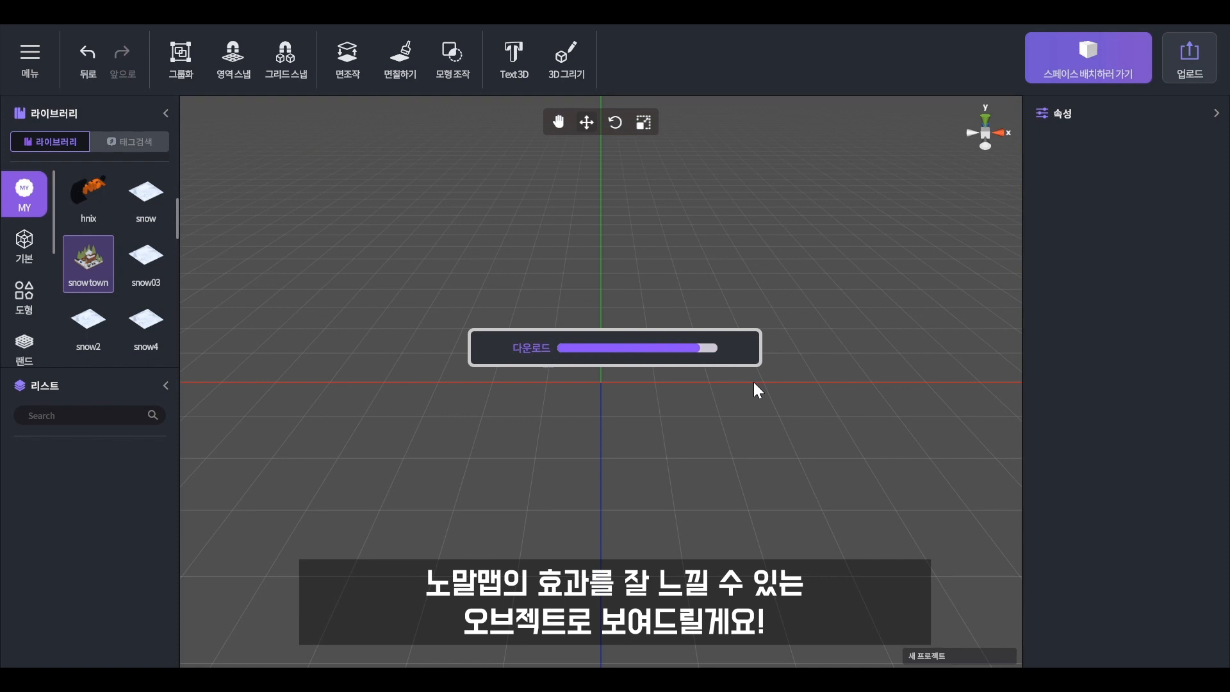
- Delete the normal map from the snowy ground's first material and undo the deletion
scroll(808, 452, down, 5)
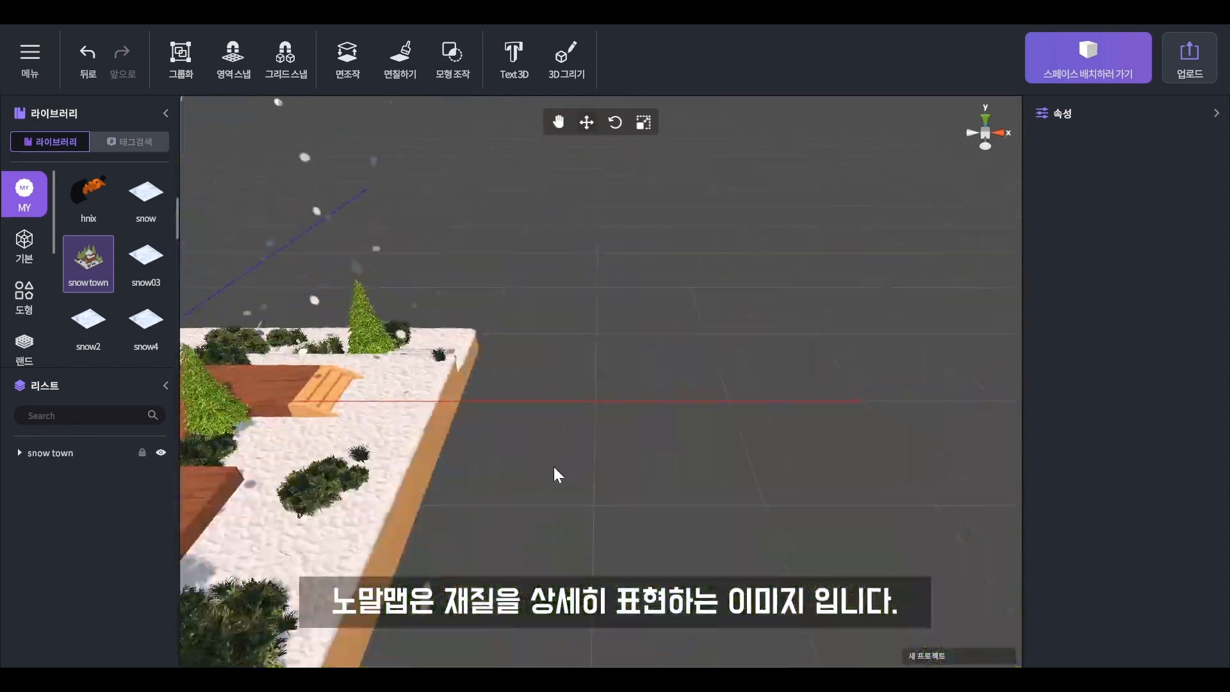
drag(554, 467, 438, 473)
scroll(510, 459, up, 10)
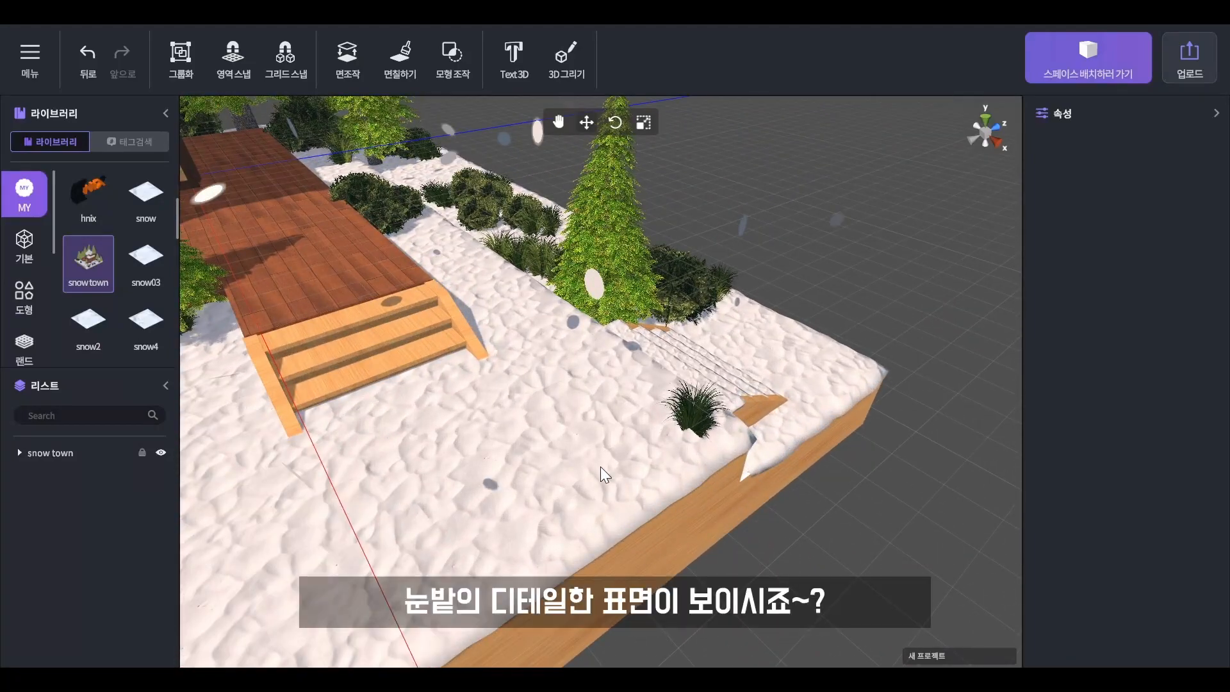
click(601, 466)
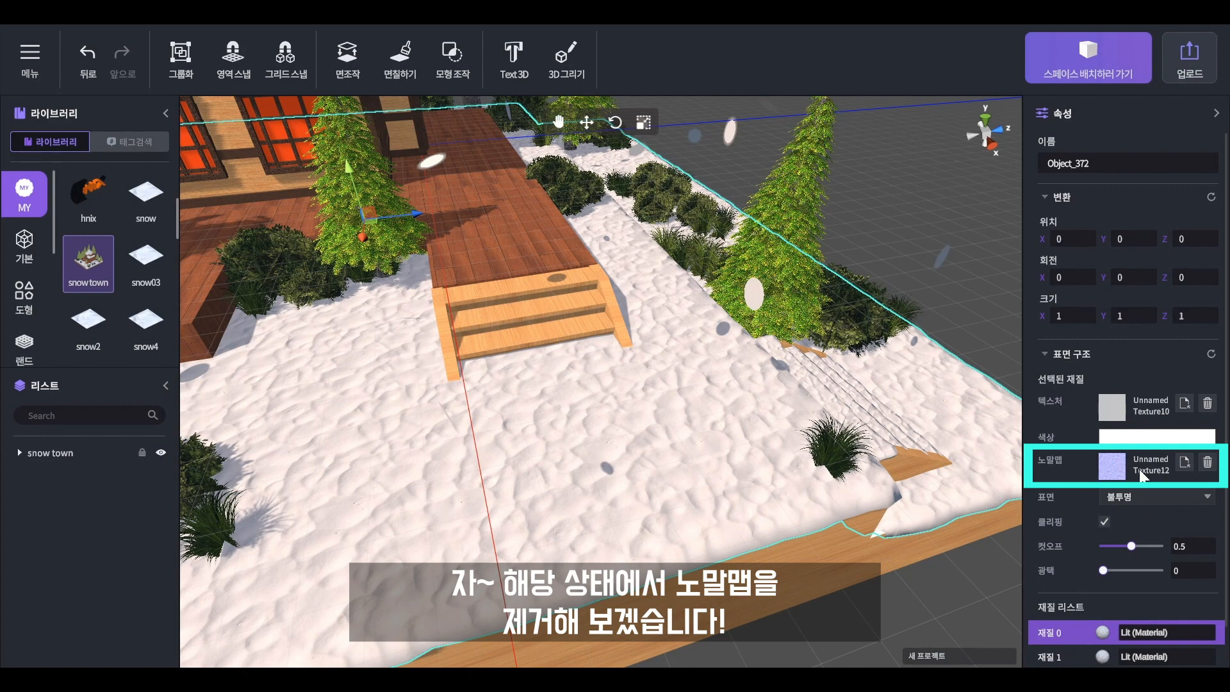
click(1208, 461)
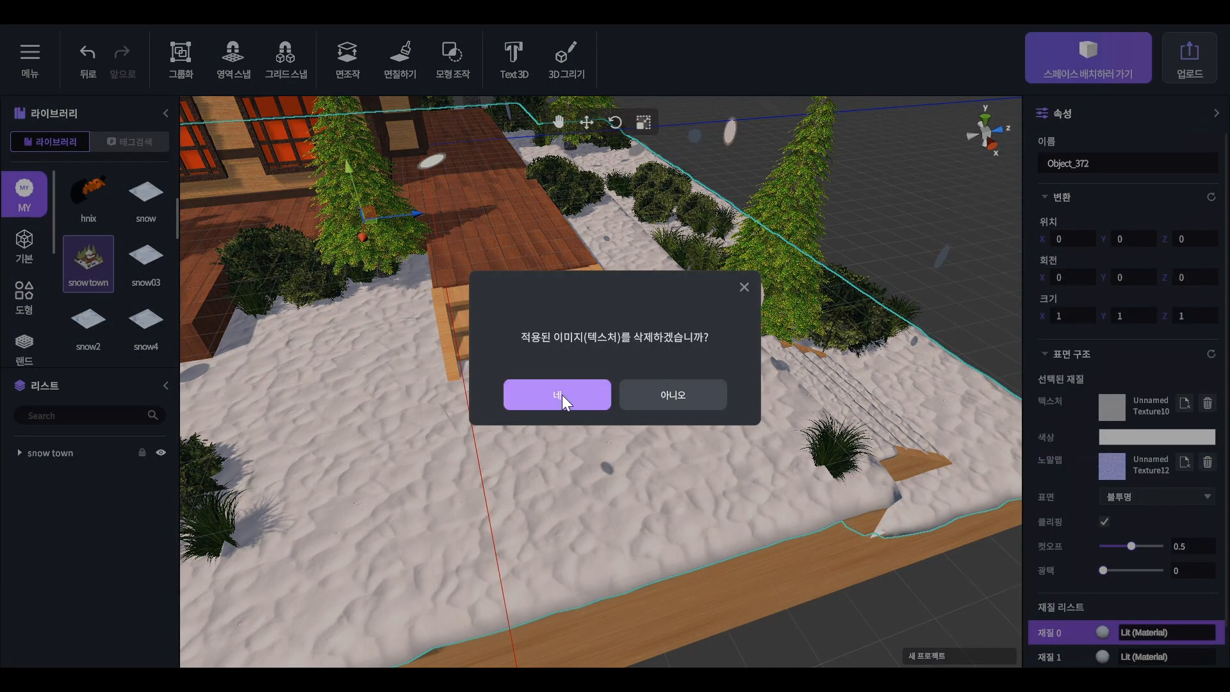
click(562, 395)
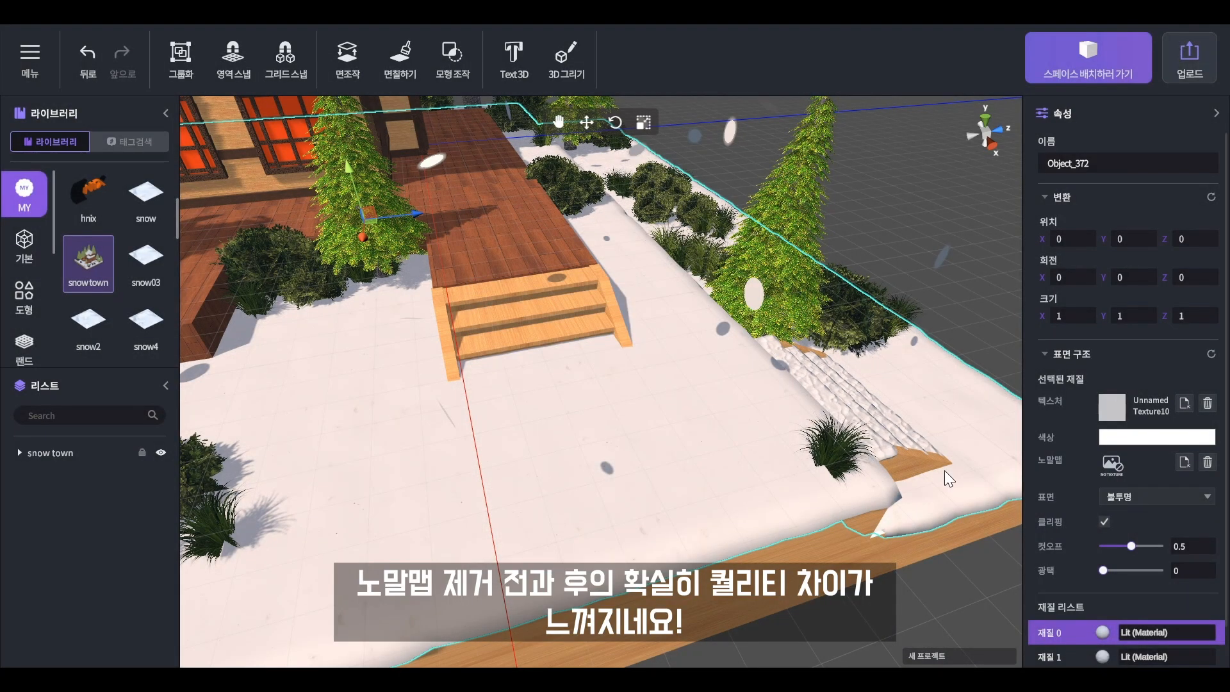
click(87, 53)
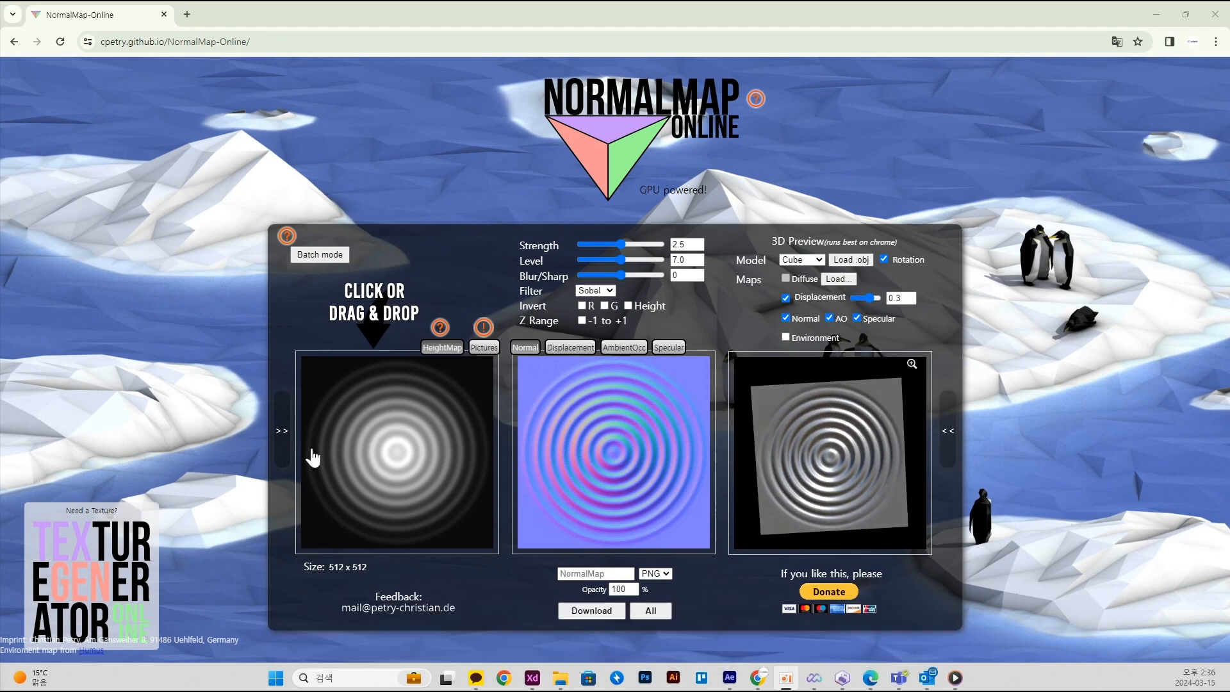
- Load the tree01 wood plank image as the source picture in NormalMap-Online
click(421, 478)
click(221, 128)
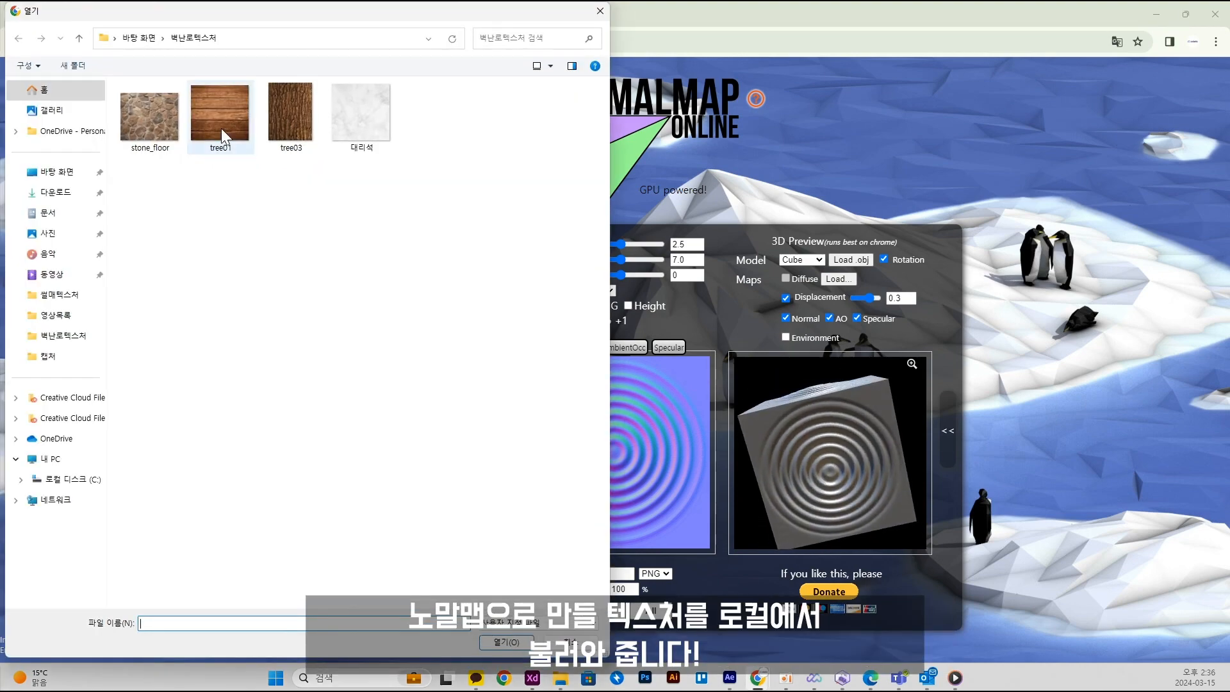
double_click(222, 131)
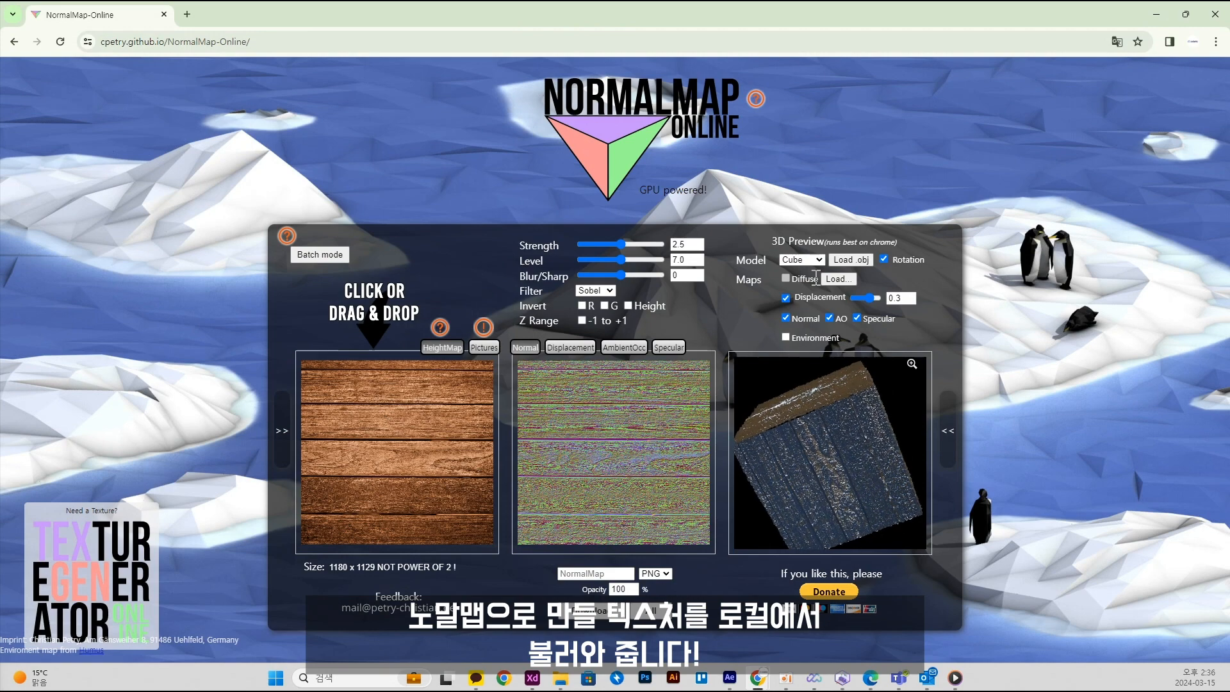
- Try the wood map on the sphere preview and leave the 3D preview model set to Plane
click(809, 260)
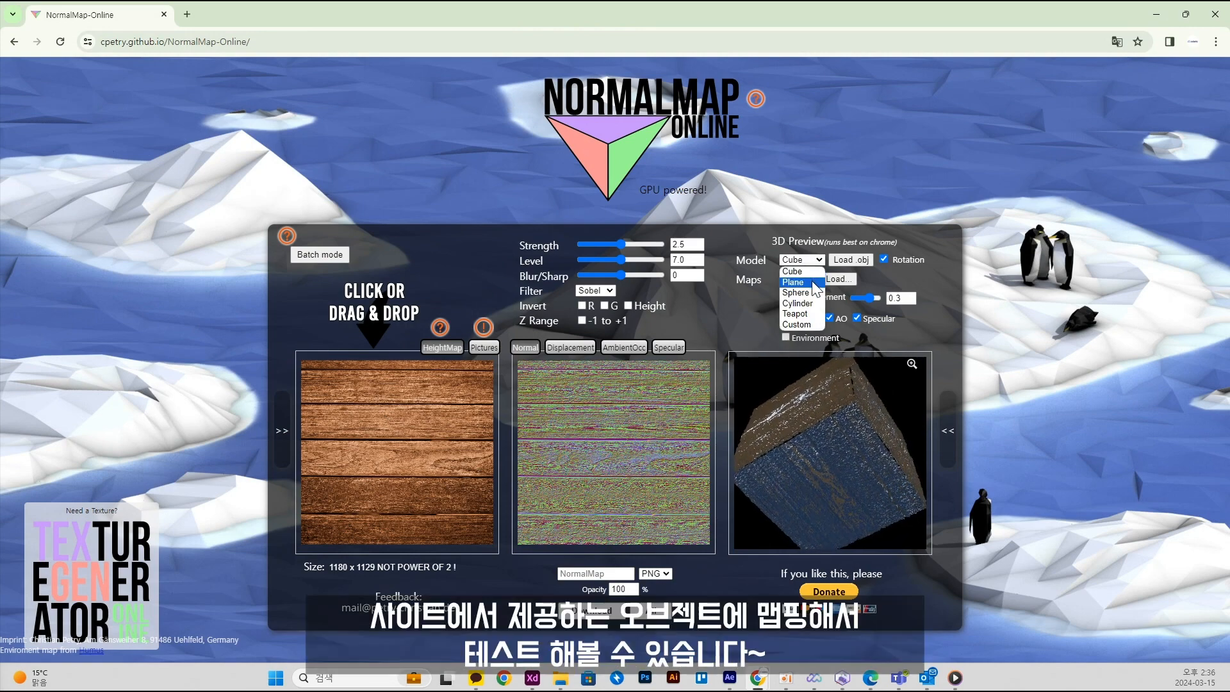
click(813, 283)
click(811, 260)
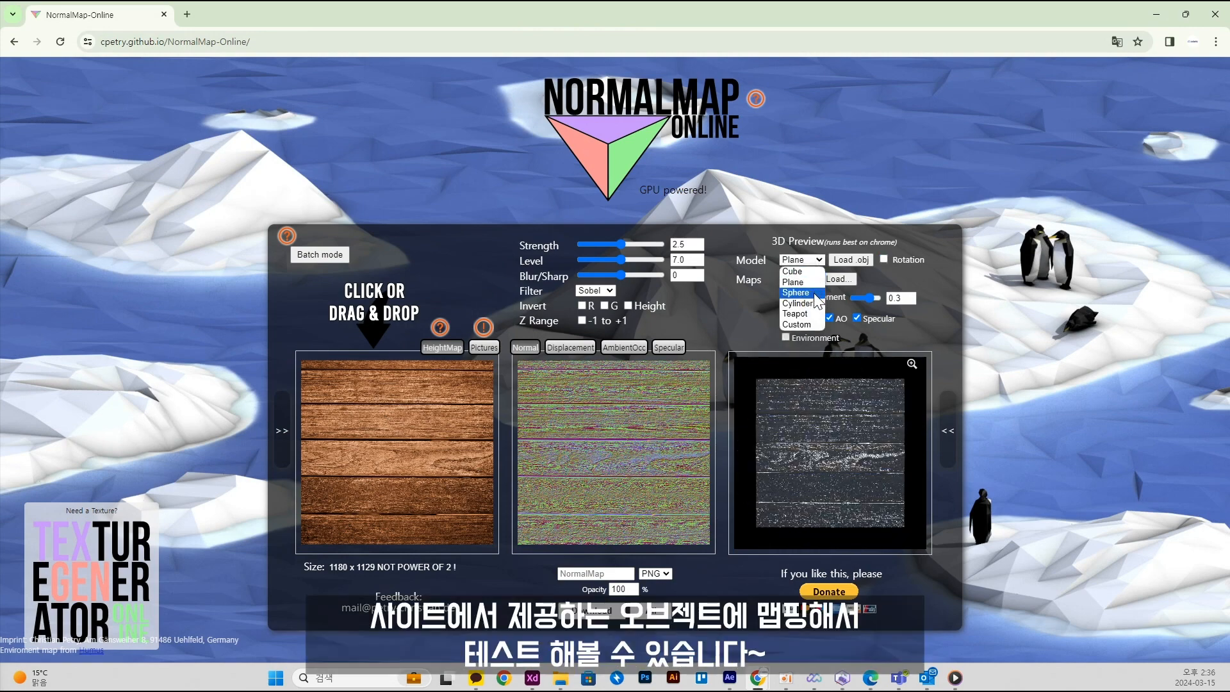
click(812, 293)
click(811, 260)
click(812, 282)
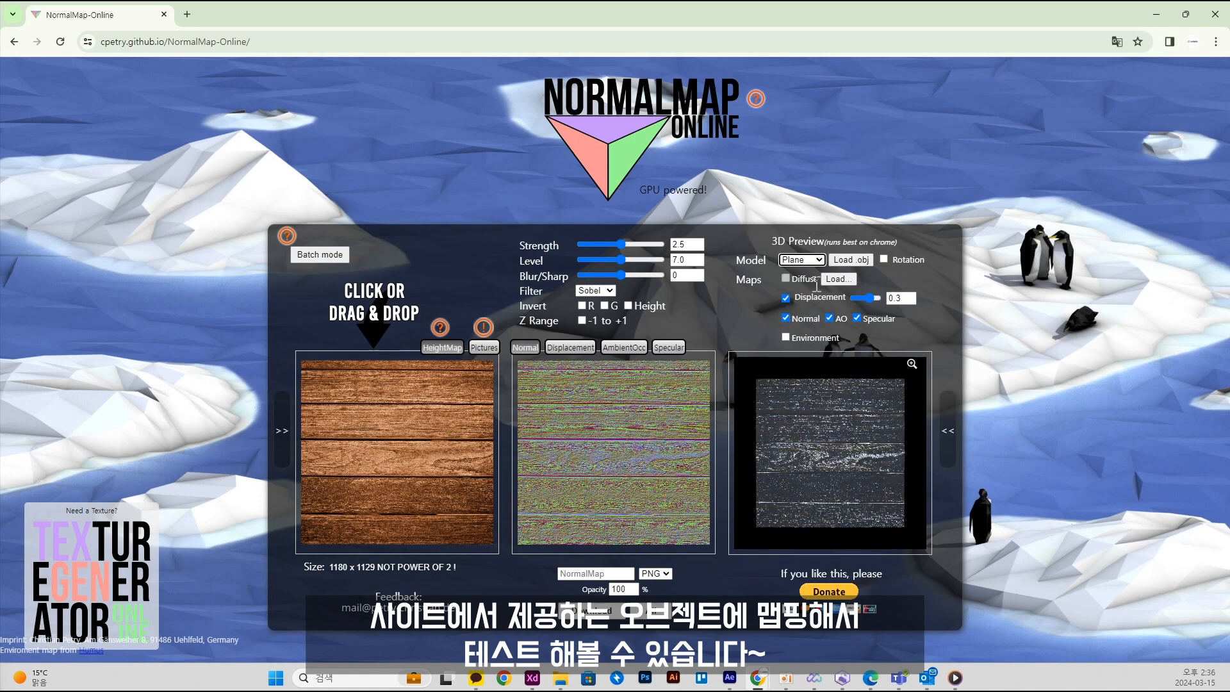
- Set the normal map's strength to 1.24, level to 8.5 and blur/sharp to -6, and download it as PNG
drag(615, 245, 613, 272)
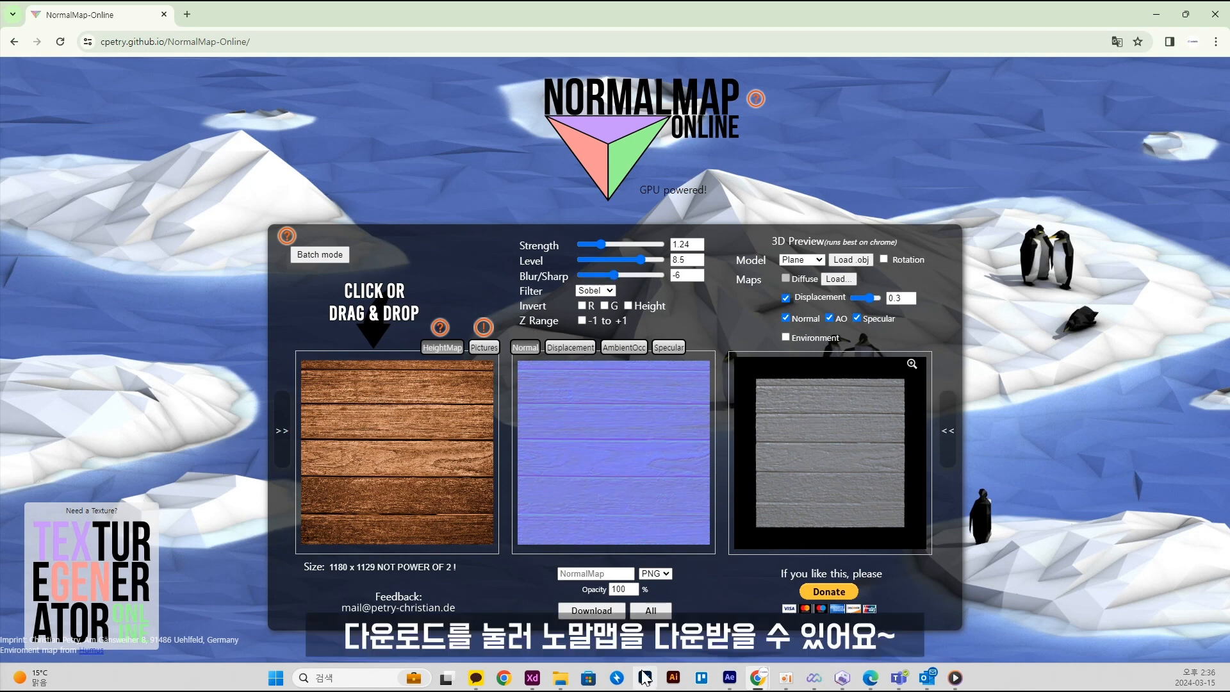
click(593, 611)
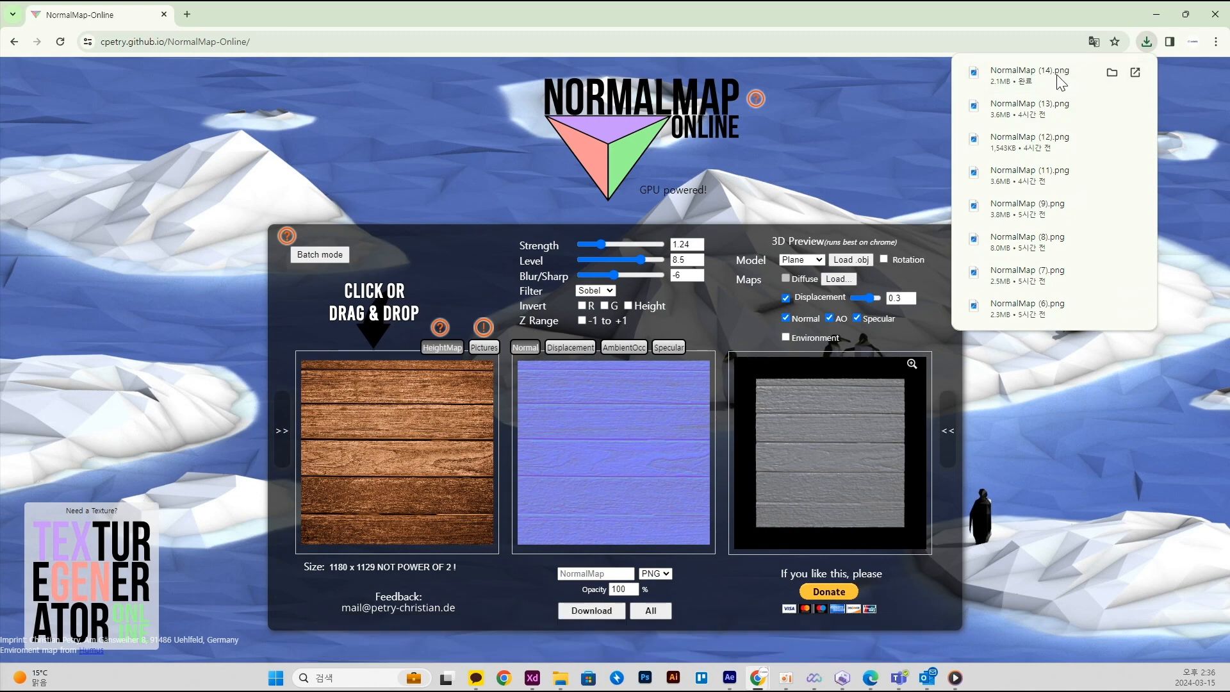
click(1059, 82)
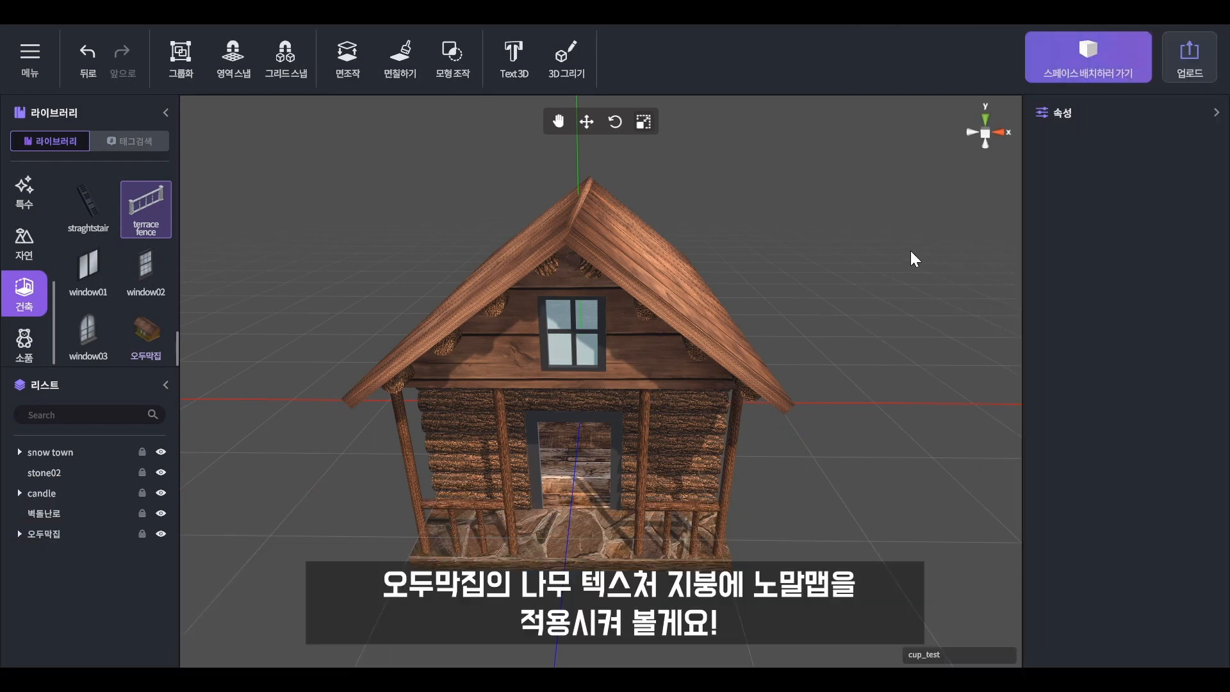
- In the 3D editor, apply the NormalMap (9) image as the normal map of the log cabin's right roof slab
click(660, 274)
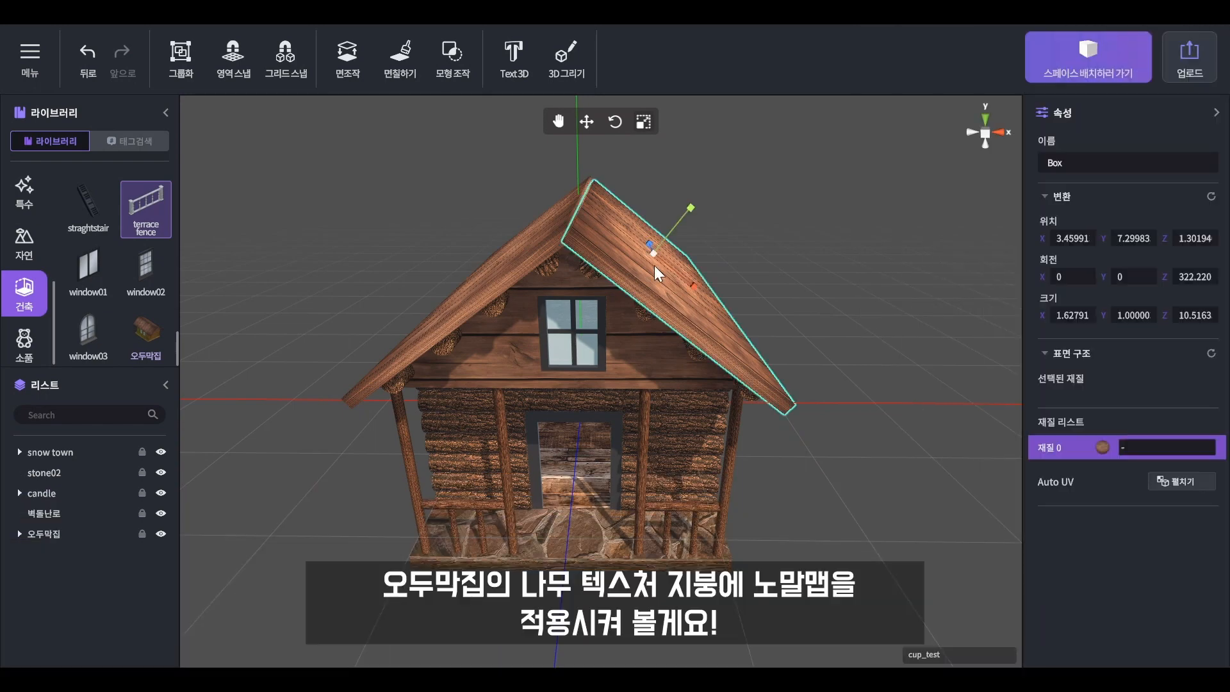
click(1184, 462)
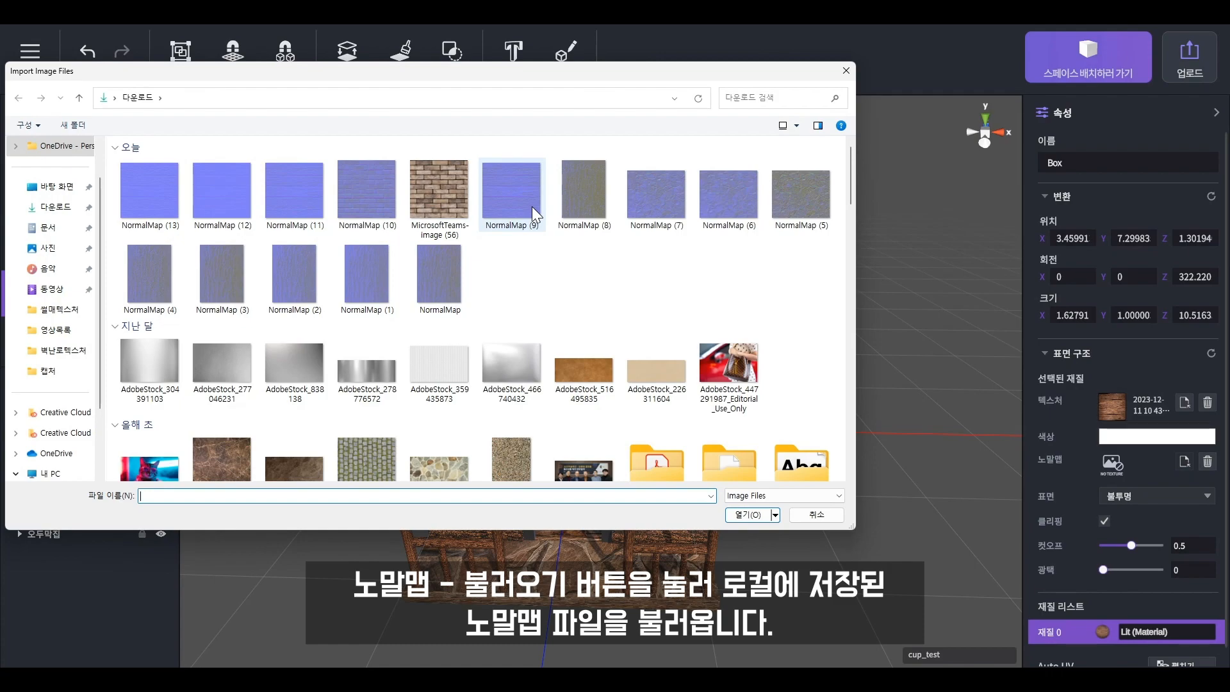
double_click(530, 208)
click(825, 336)
right_drag(658, 420, 574, 447)
middle_drag(574, 447, 552, 480)
right_drag(552, 480, 544, 448)
mouse_move(545, 448)
middle_down()
mouse_move(475, 439)
mouse_move(731, 502)
mouse_move(654, 369)
middle_up()
middle_drag(628, 451, 601, 346)
- Apply the wood normal map image to the cabin's front gable wall around the window
click(563, 383)
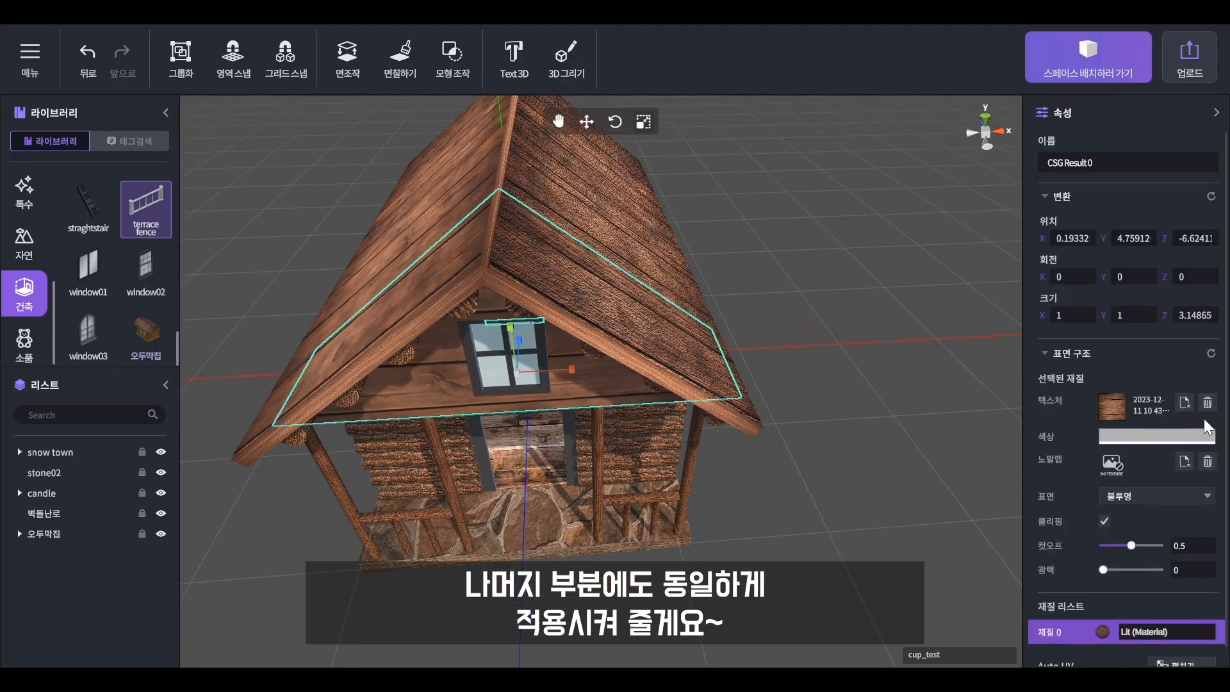
click(1184, 437)
click(549, 455)
click(1184, 461)
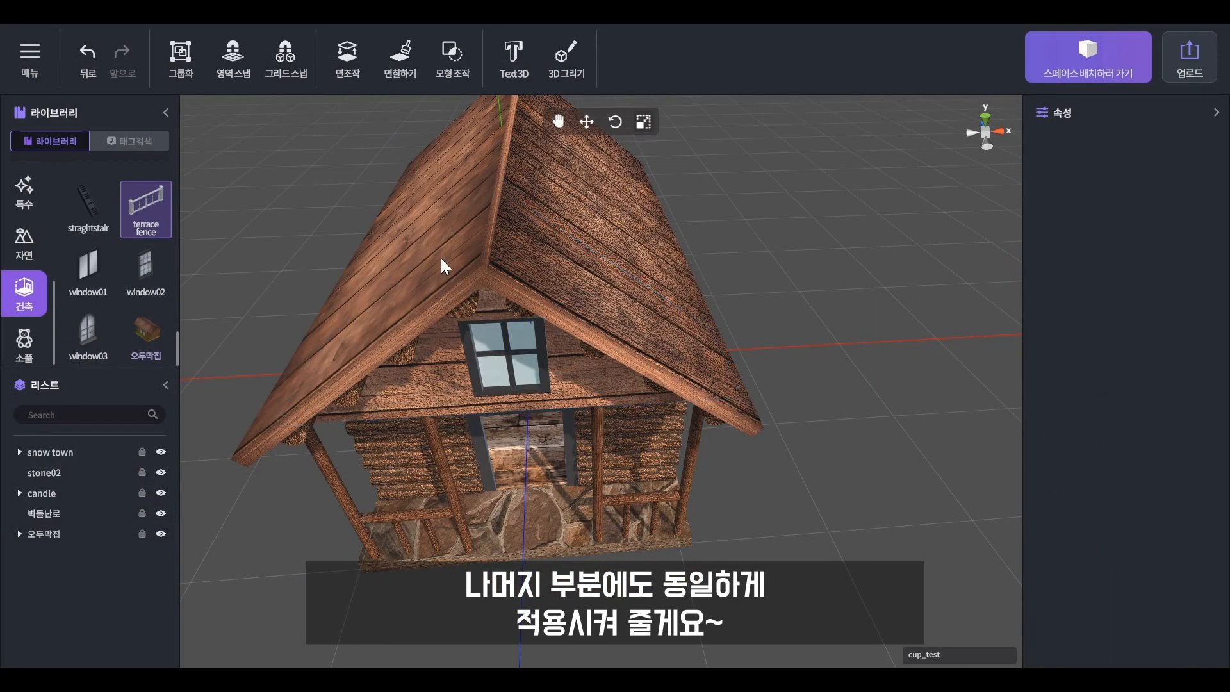
- Apply the wood normal map image to the cabin's left roof slab and review the finished roof
click(441, 259)
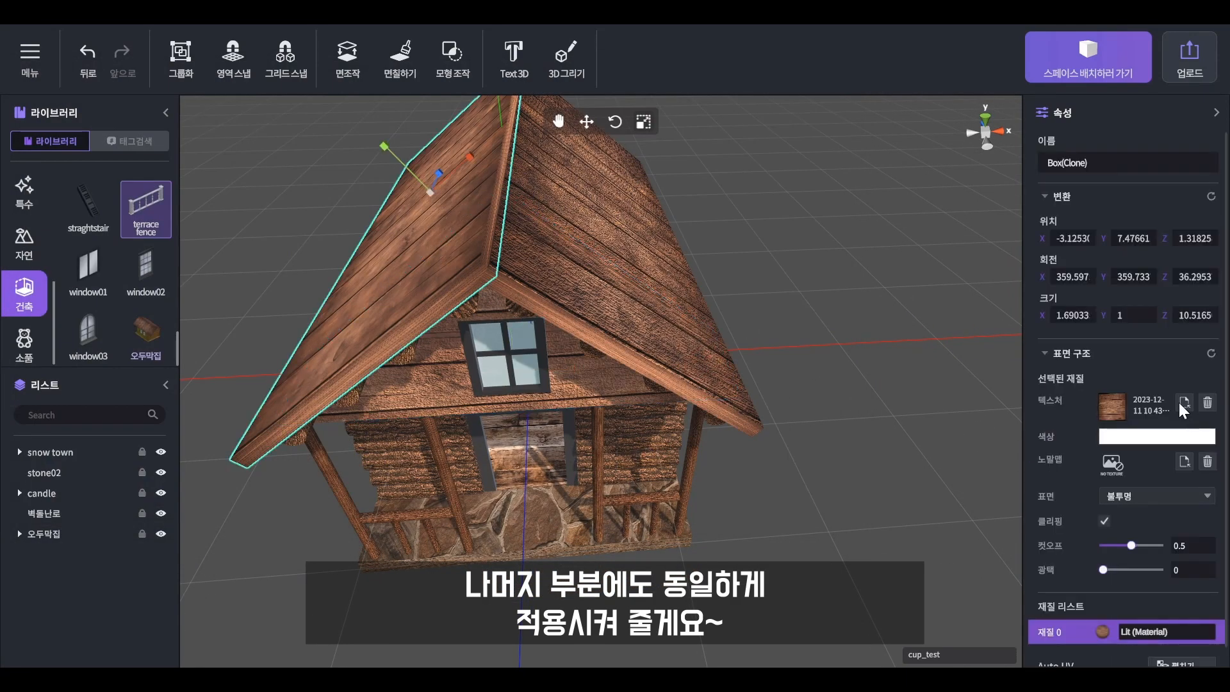
click(1184, 461)
double_click(562, 209)
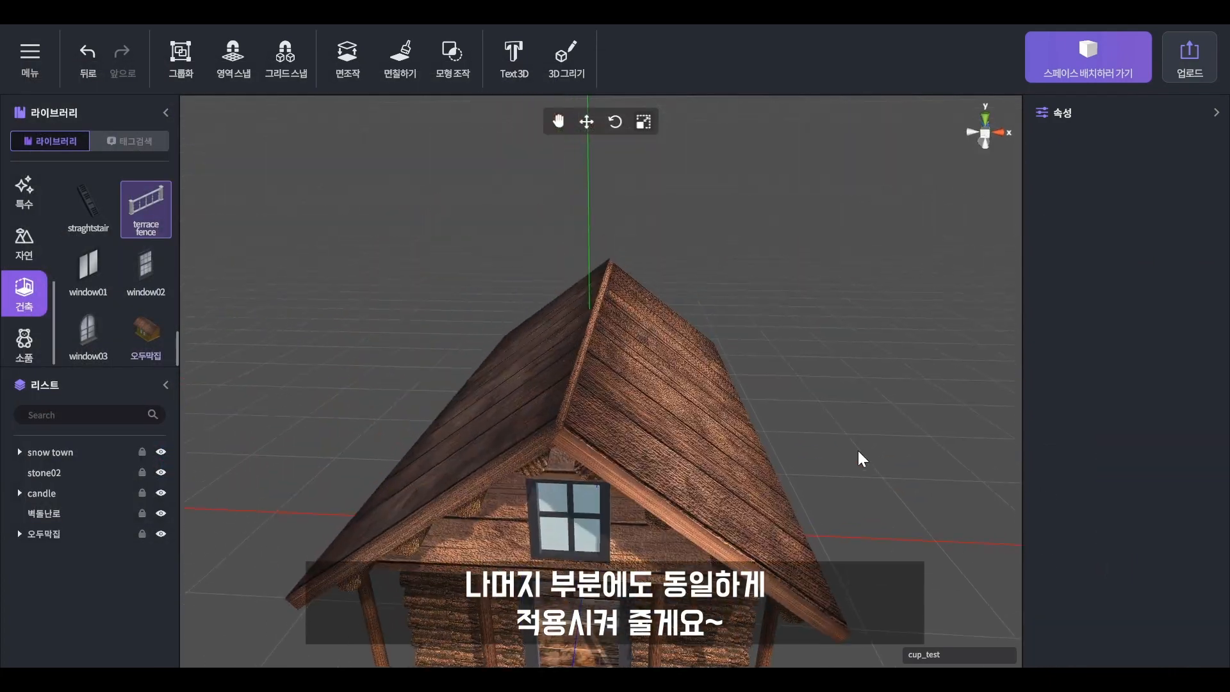
drag(874, 351, 838, 448)
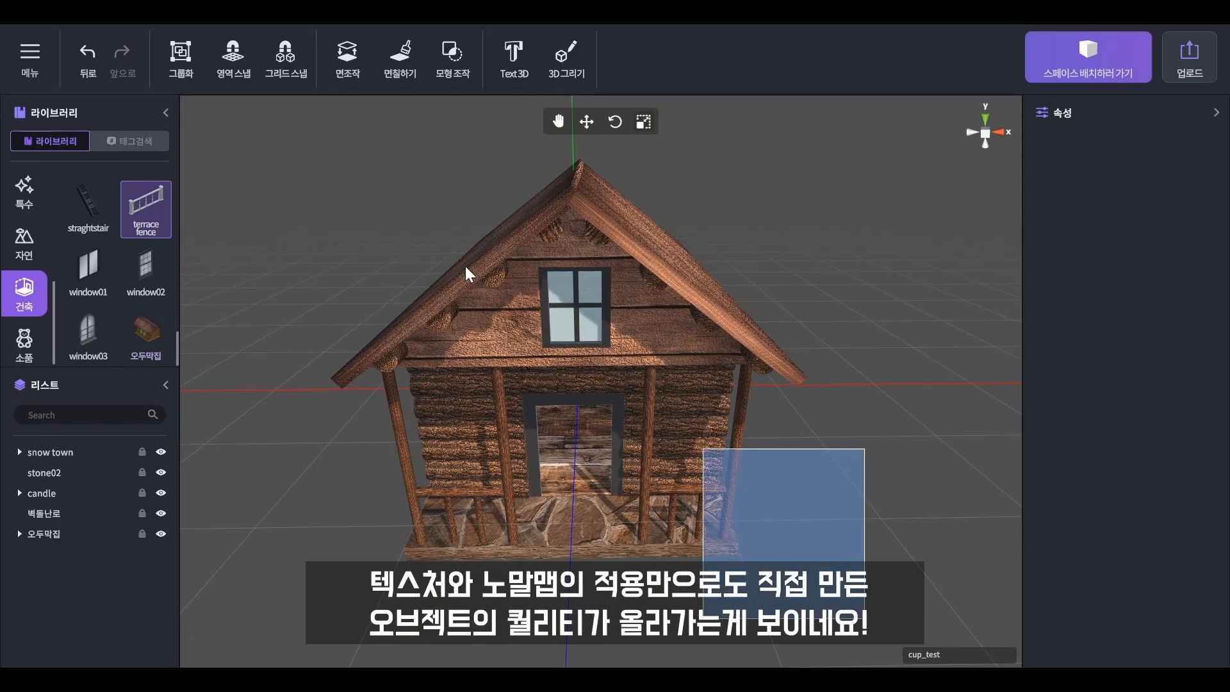
click(624, 391)
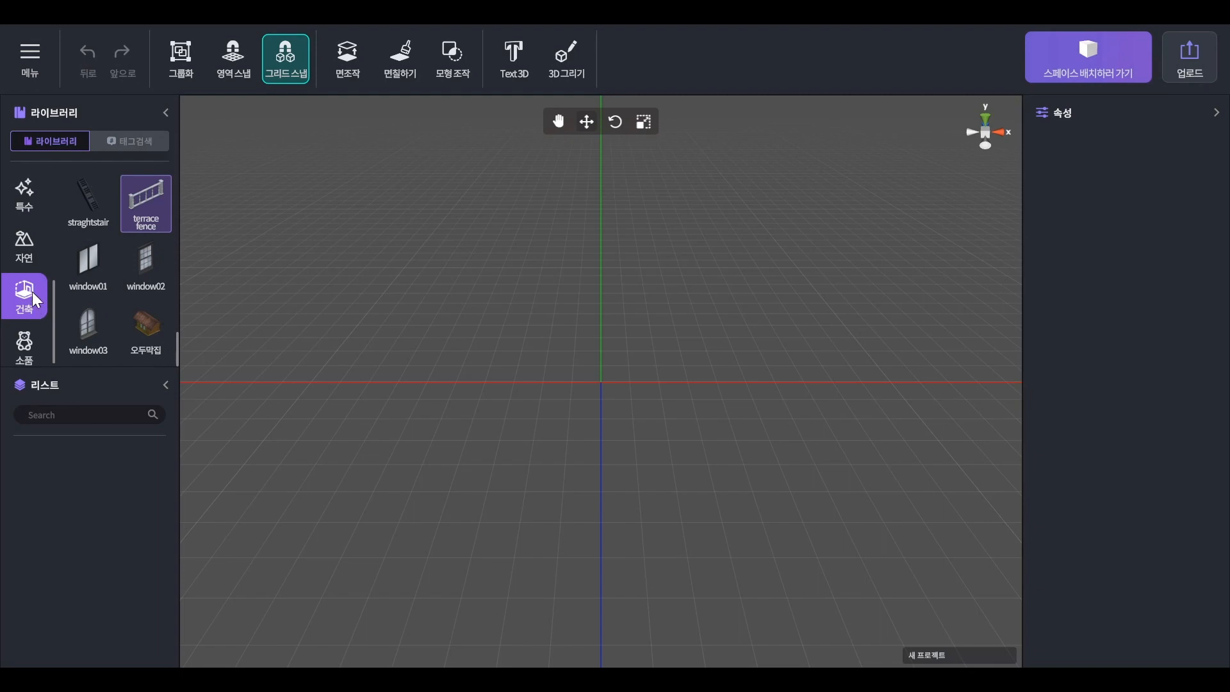
- Place the cup_test model from the personal MY library into the empty new project
scroll(32, 291, up, 3)
click(32, 282)
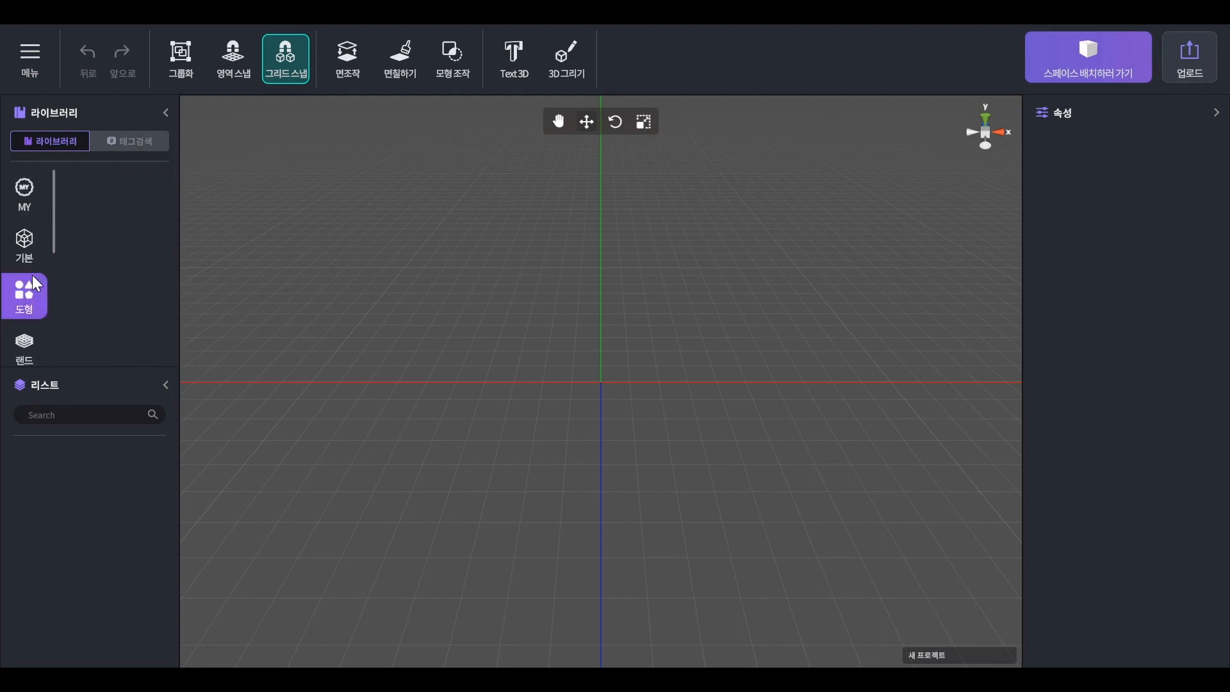
click(31, 205)
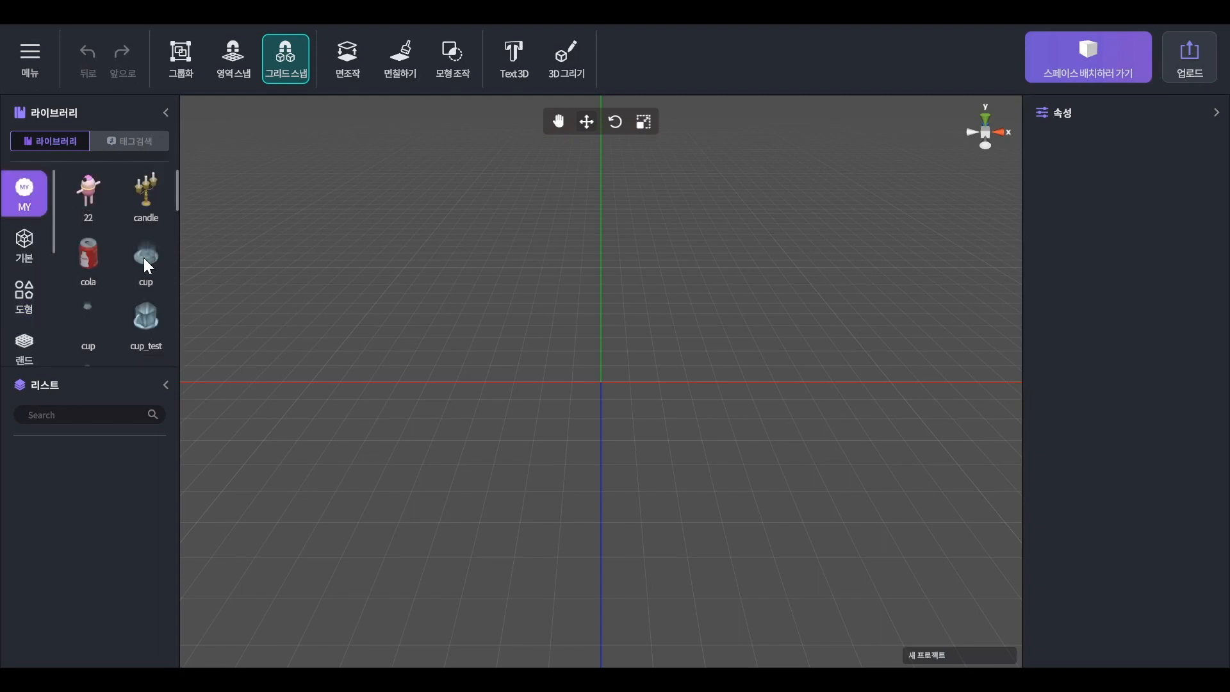
drag(148, 329, 675, 396)
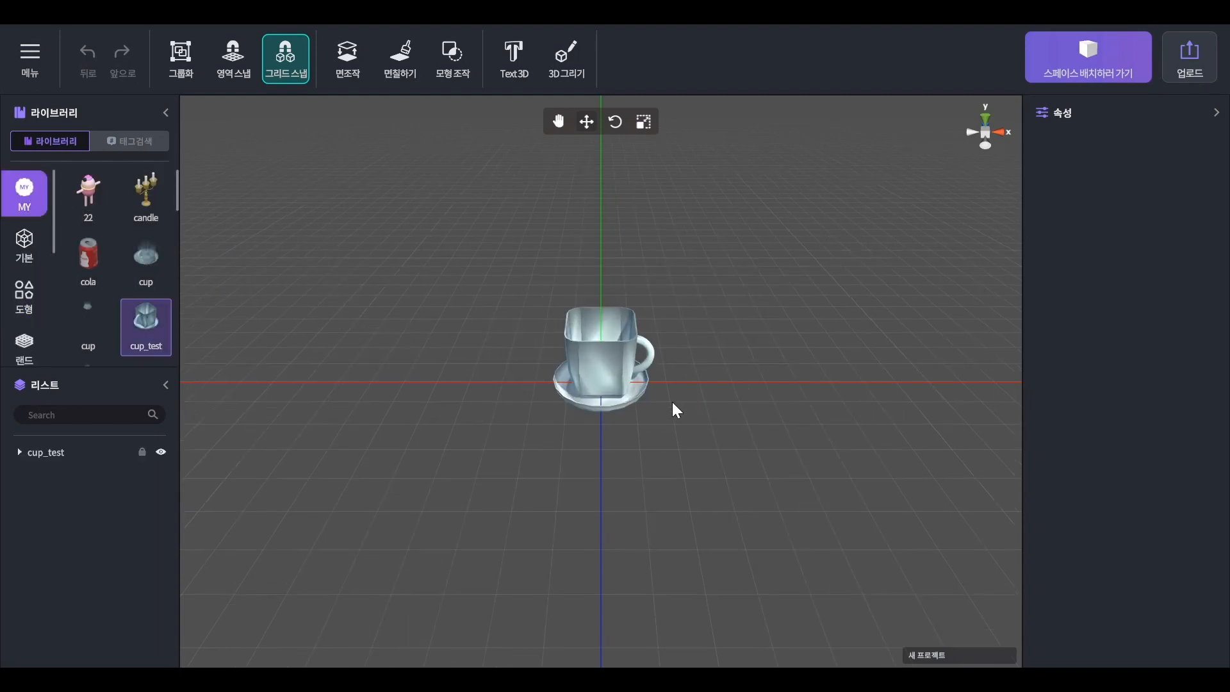
- Set the surface type of the cup's body to transparent (투명)
click(649, 311)
scroll(722, 321, up, 5)
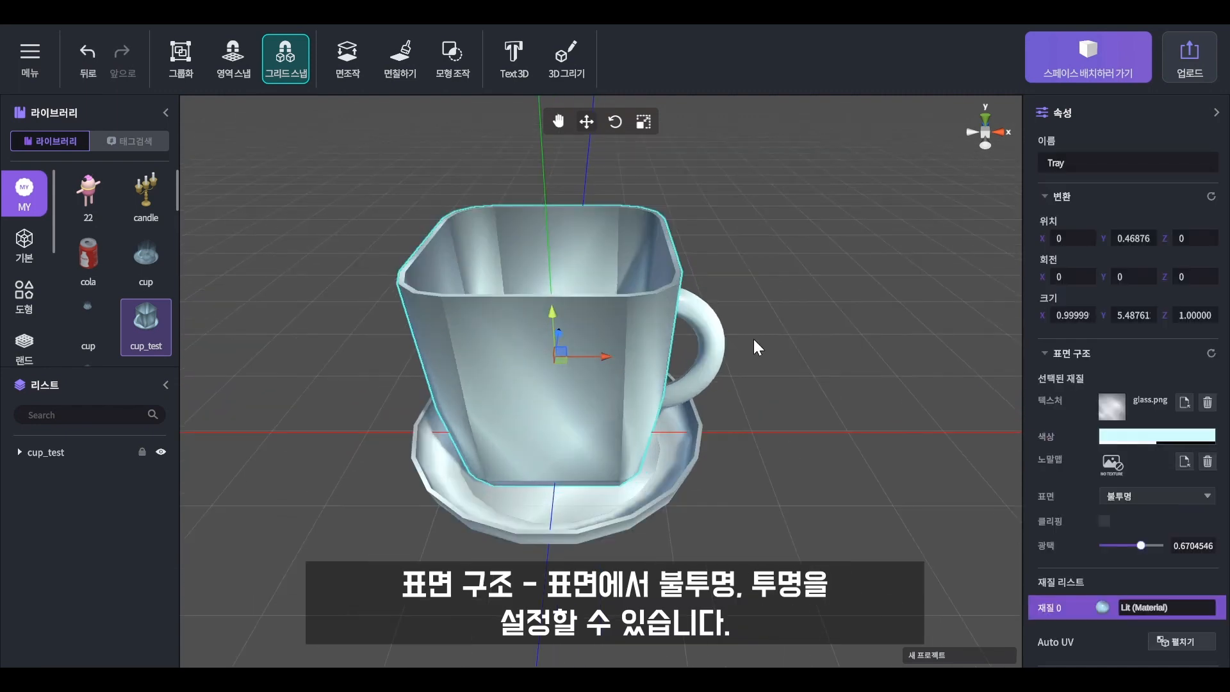
click(1116, 495)
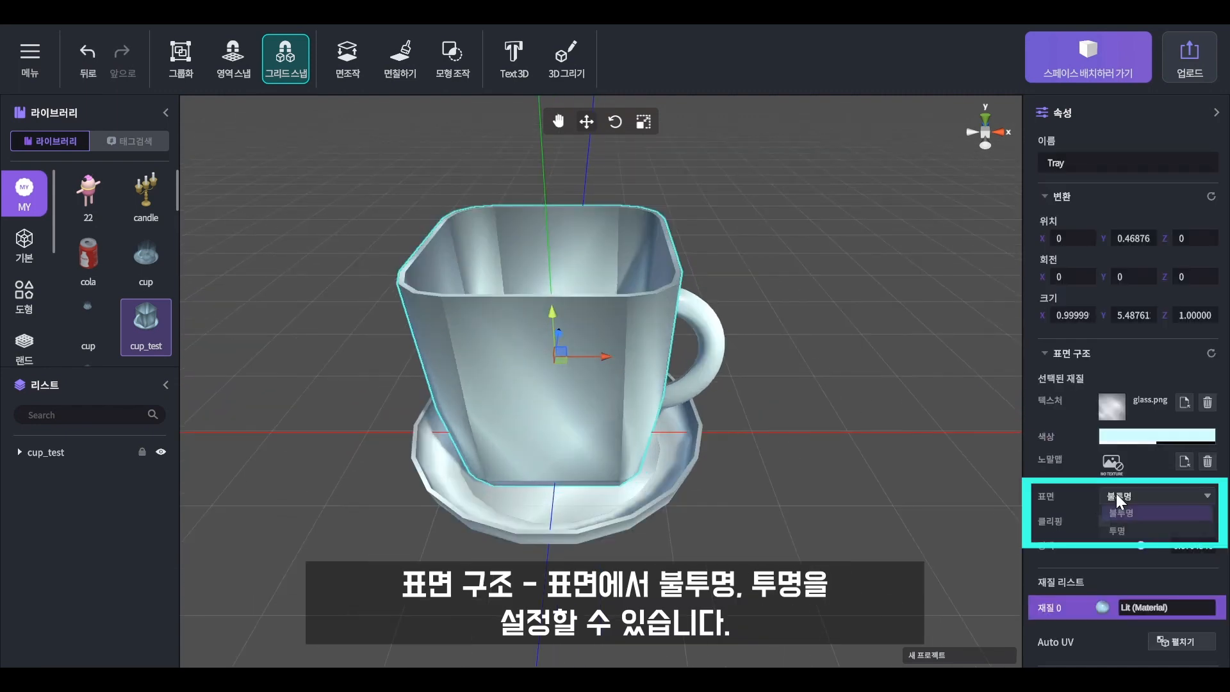
click(1129, 527)
click(799, 433)
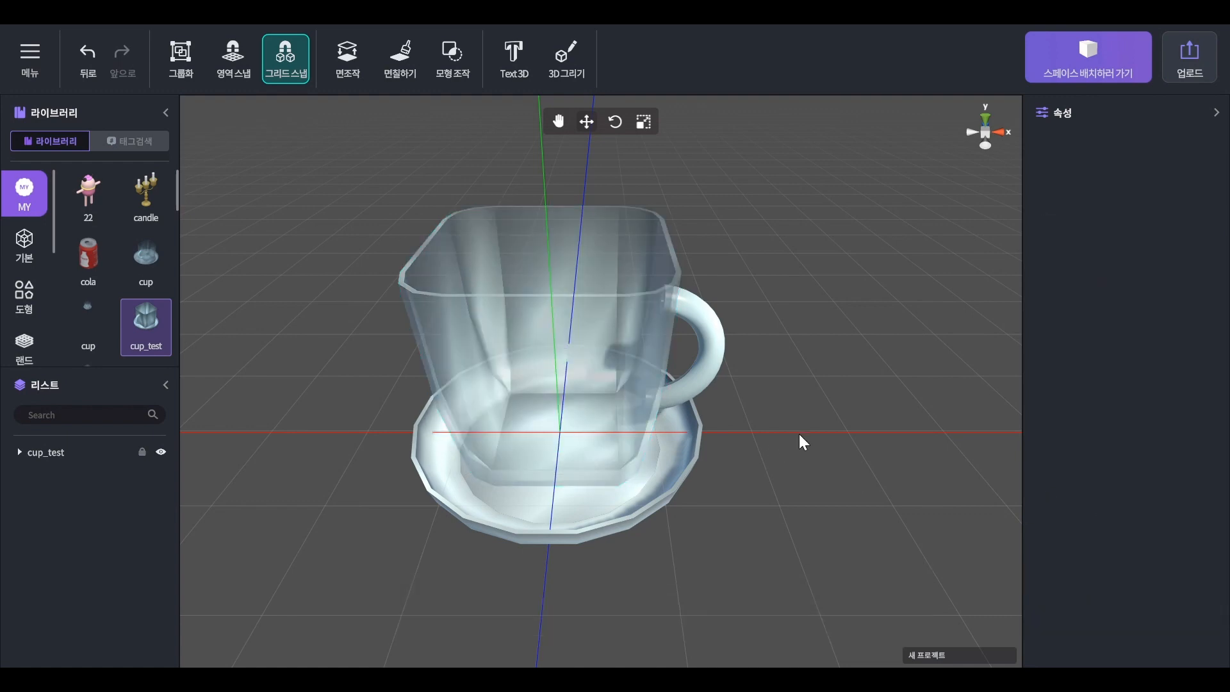
- Lower the alpha of the cup body's material color to 14 to make it more transparent
click(628, 313)
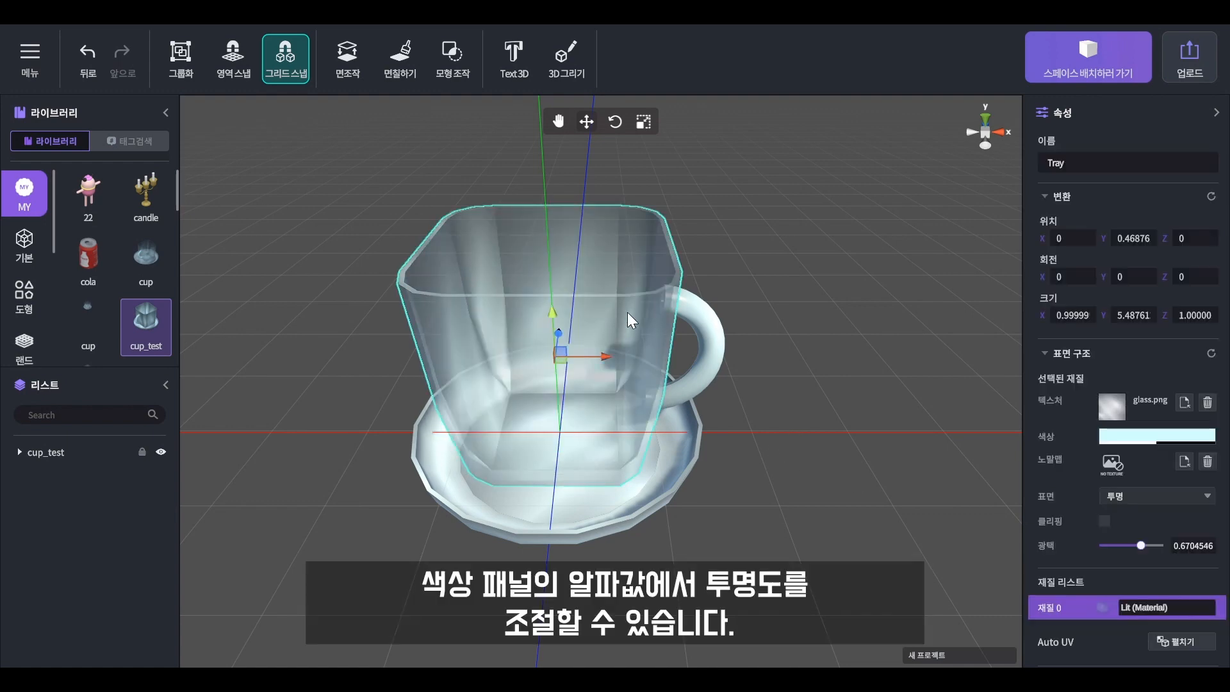
click(1146, 437)
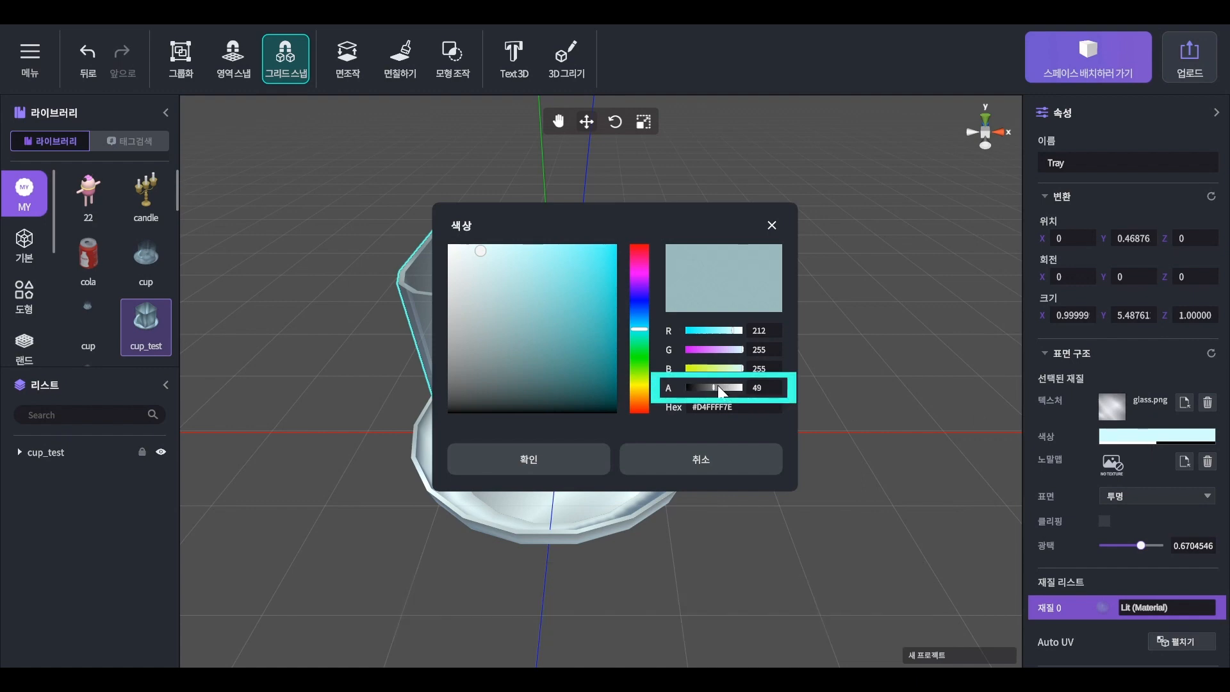
mouse_move(713, 387)
mouse_down()
mouse_move(736, 388)
mouse_move(693, 387)
mouse_up()
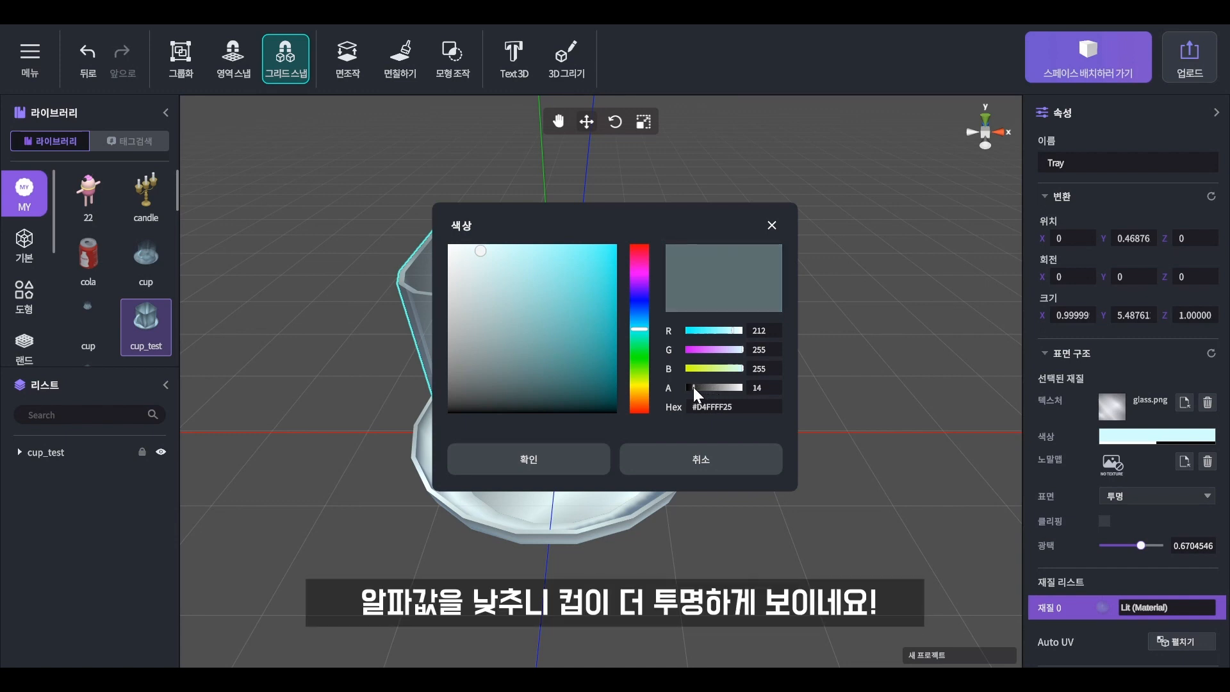
click(568, 458)
click(794, 346)
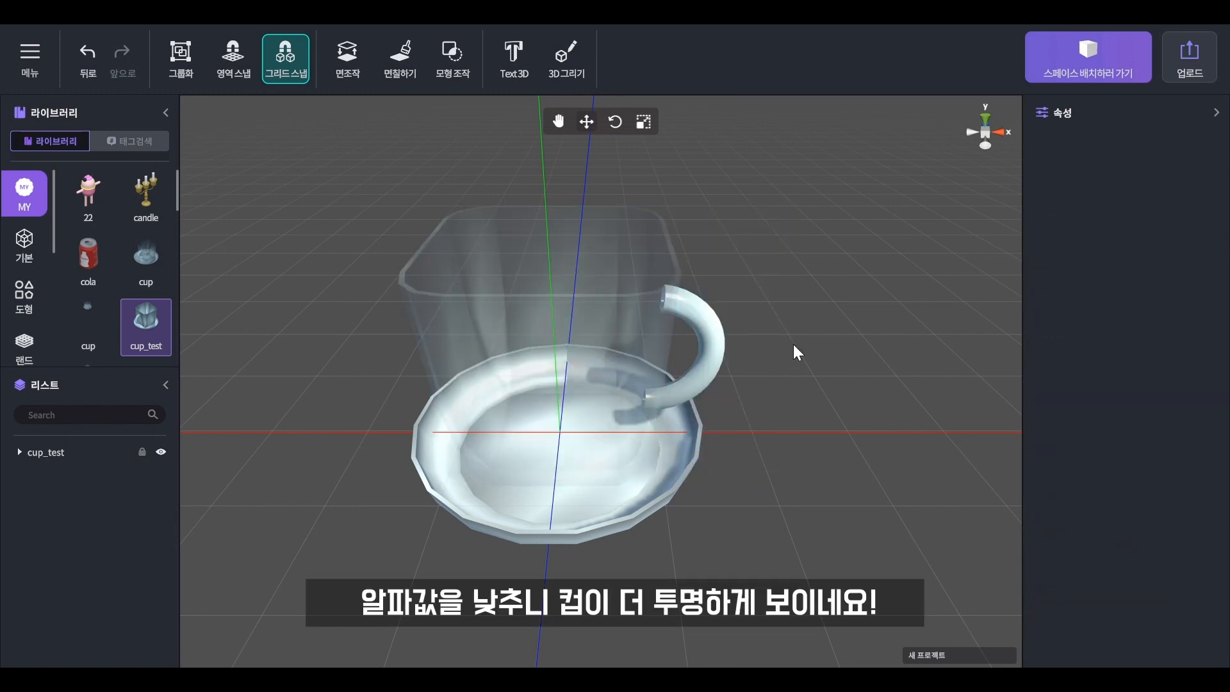
- Raise the alpha of the cup body's material color to 74 to make it less transparent
click(608, 315)
click(1128, 436)
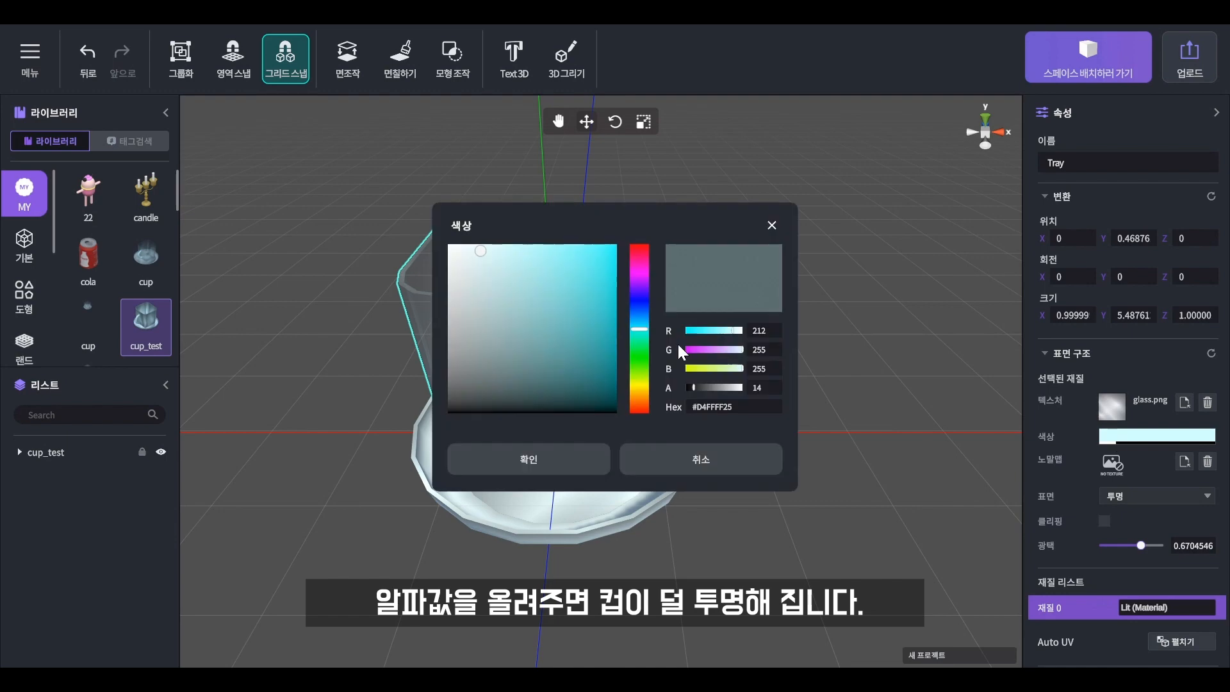
drag(706, 382, 729, 386)
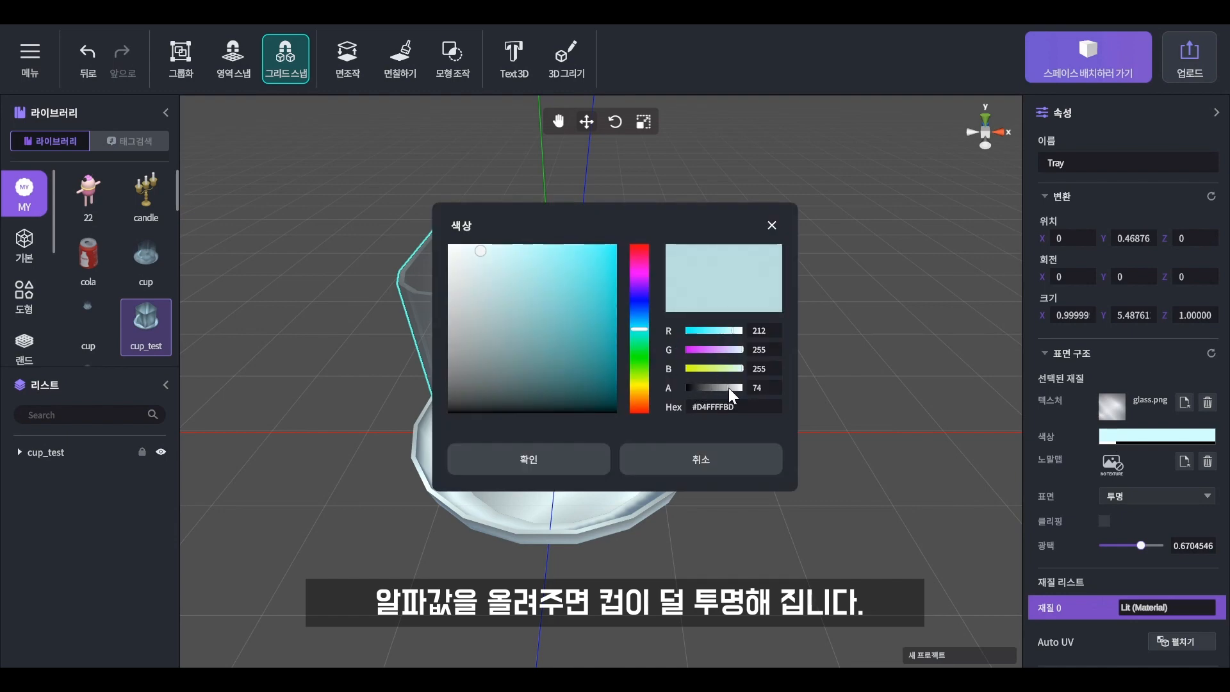
click(545, 455)
click(849, 483)
drag(848, 483, 825, 424)
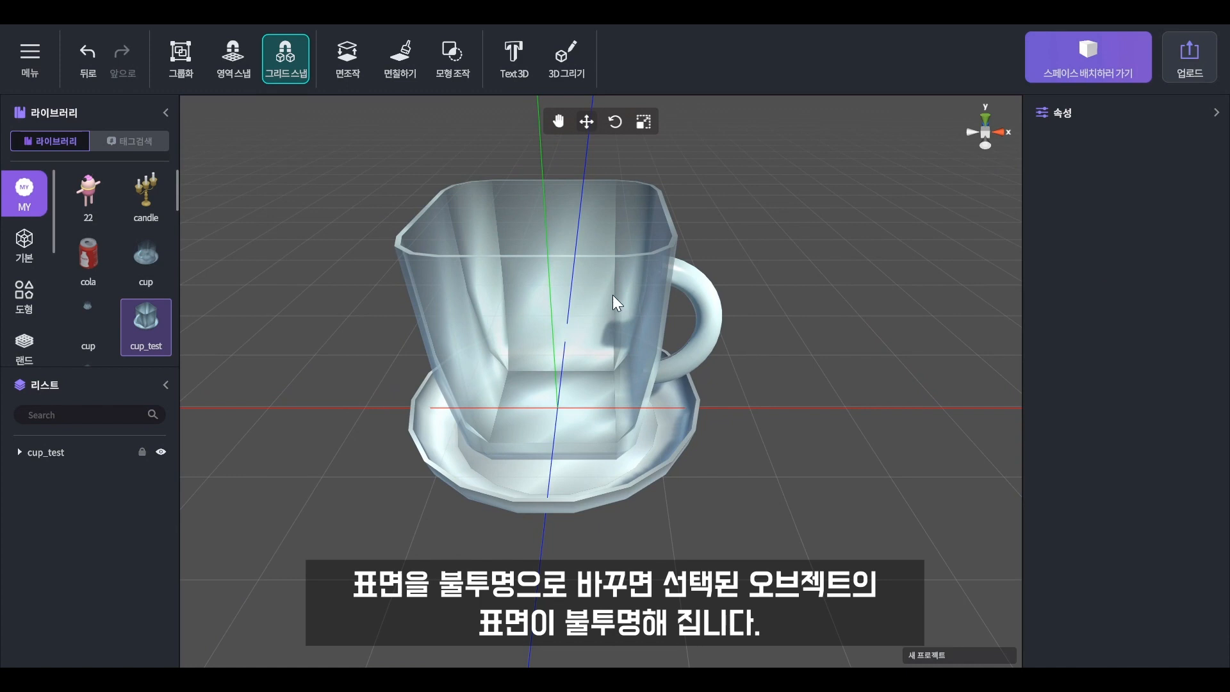
- Switch the surface type of the cup's body to opaque (불투명)
click(613, 295)
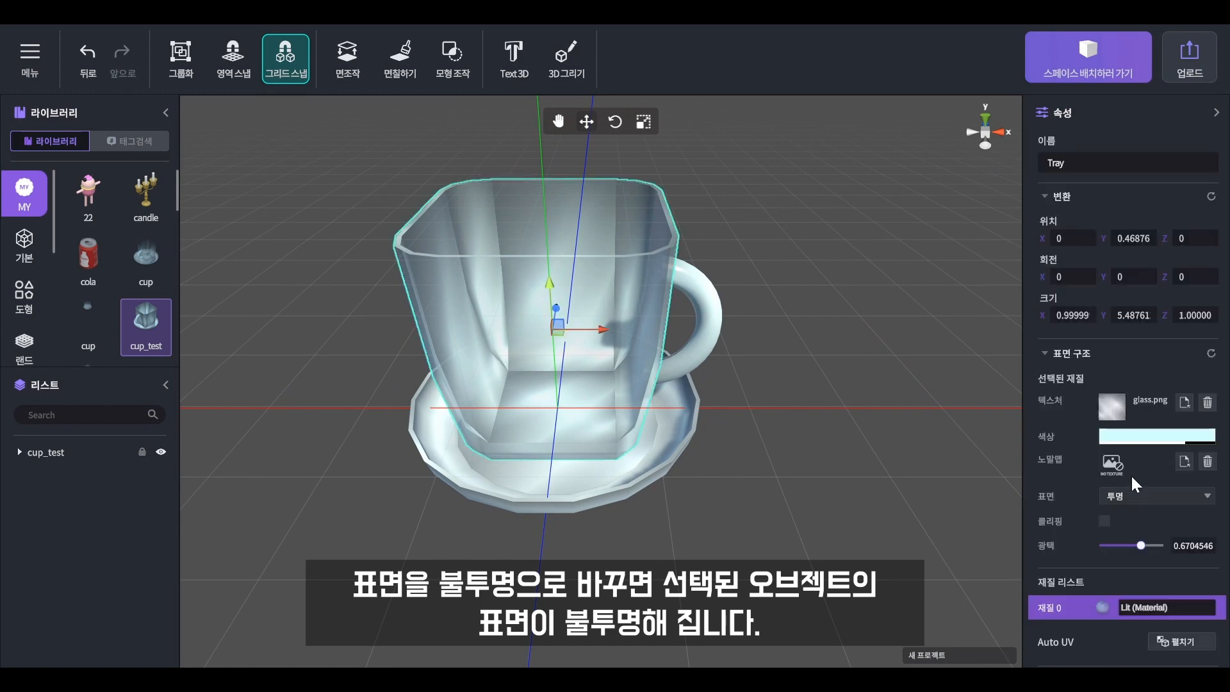
click(1135, 492)
click(1135, 516)
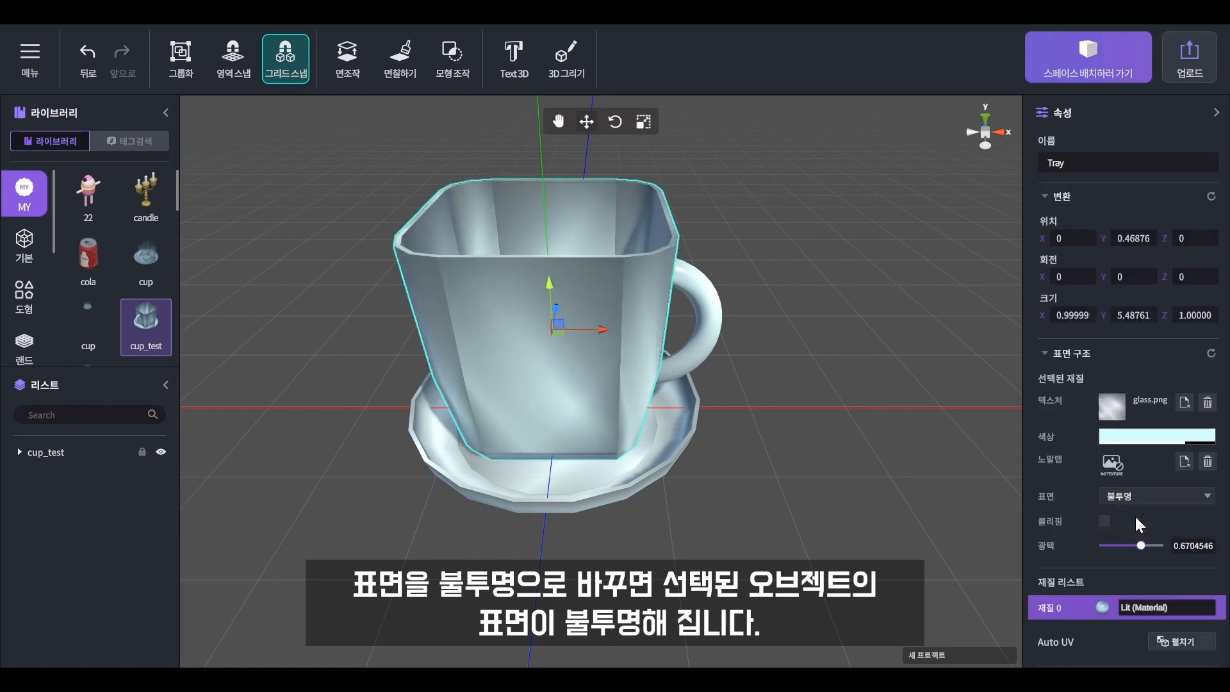
click(894, 490)
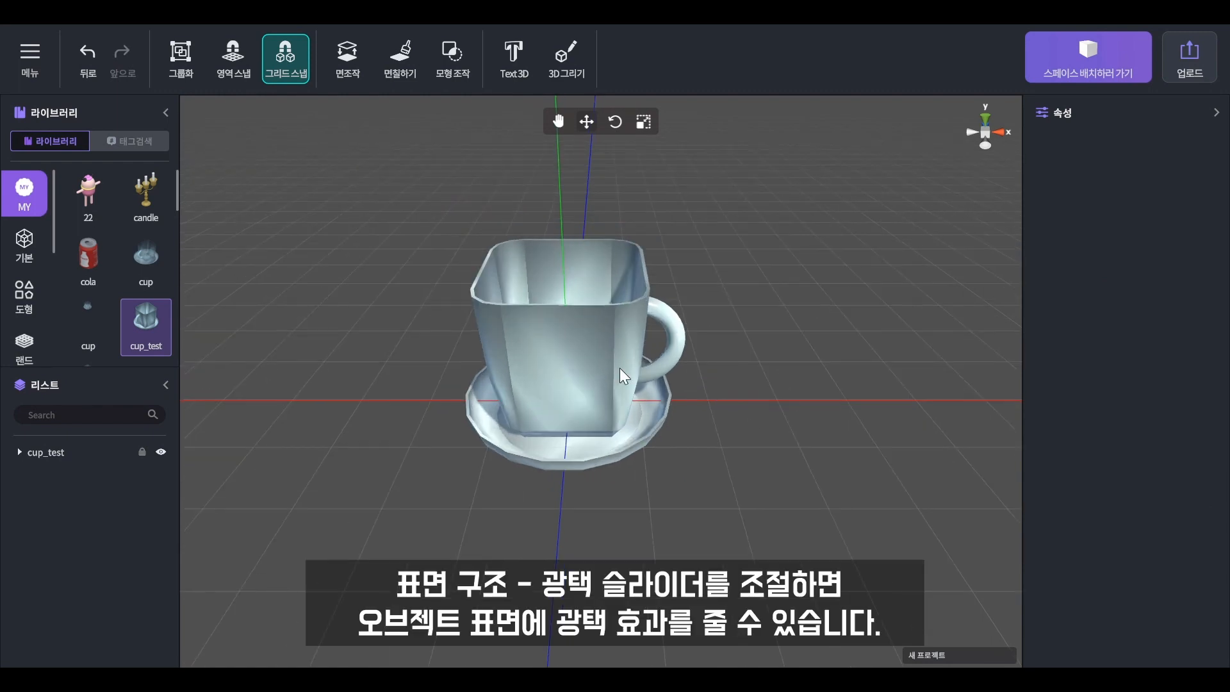
- Reduce the glossiness (광택) of the cup body's material to 0
click(655, 369)
drag(1140, 544, 1088, 540)
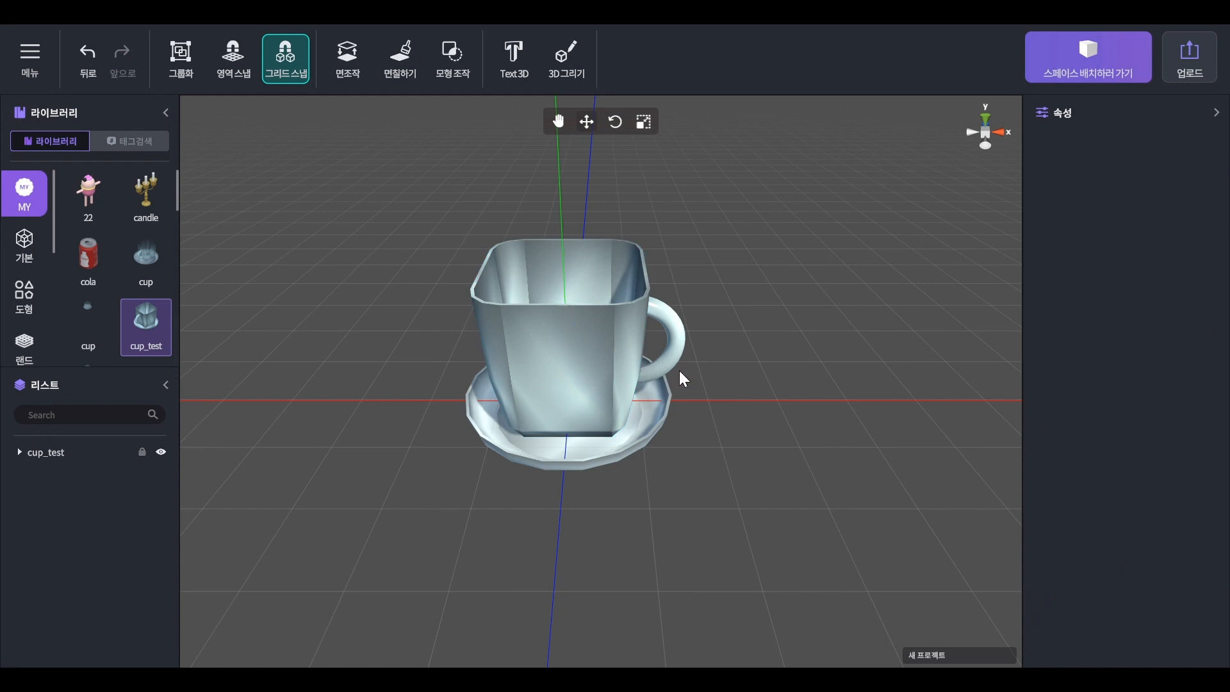
scroll(679, 370, up, 3)
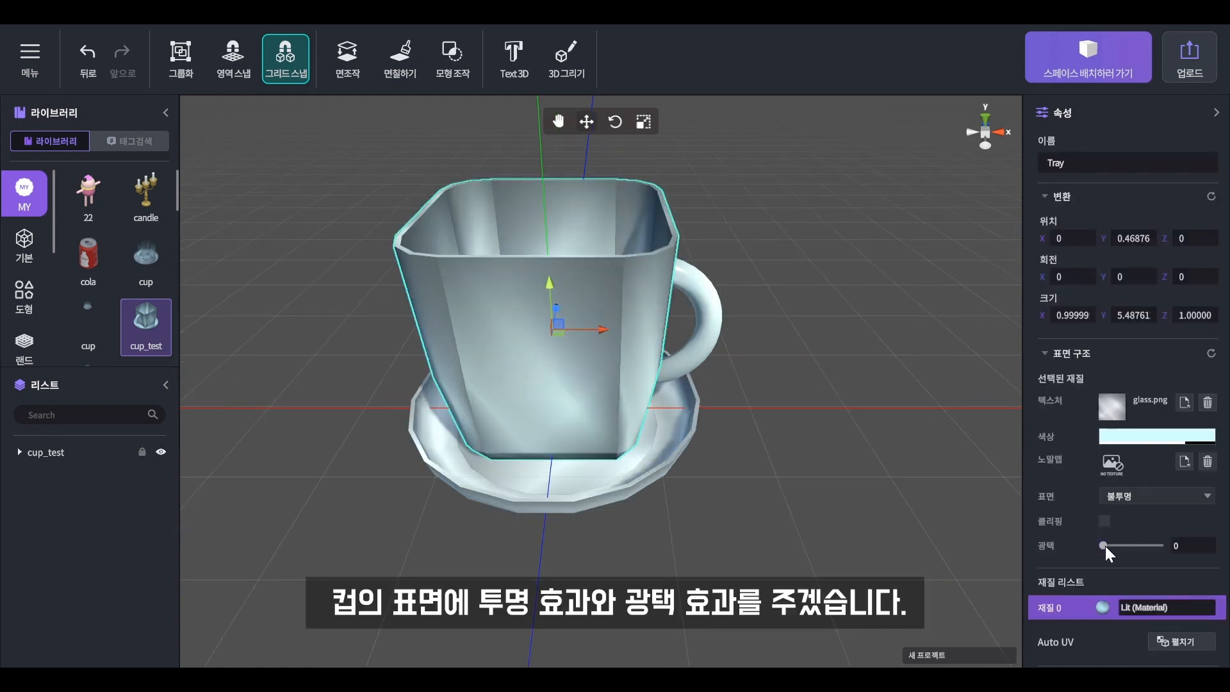
- Raise the glossiness (광택) of the cup body's material to 1 and inspect the cup
drag(1105, 546, 1151, 548)
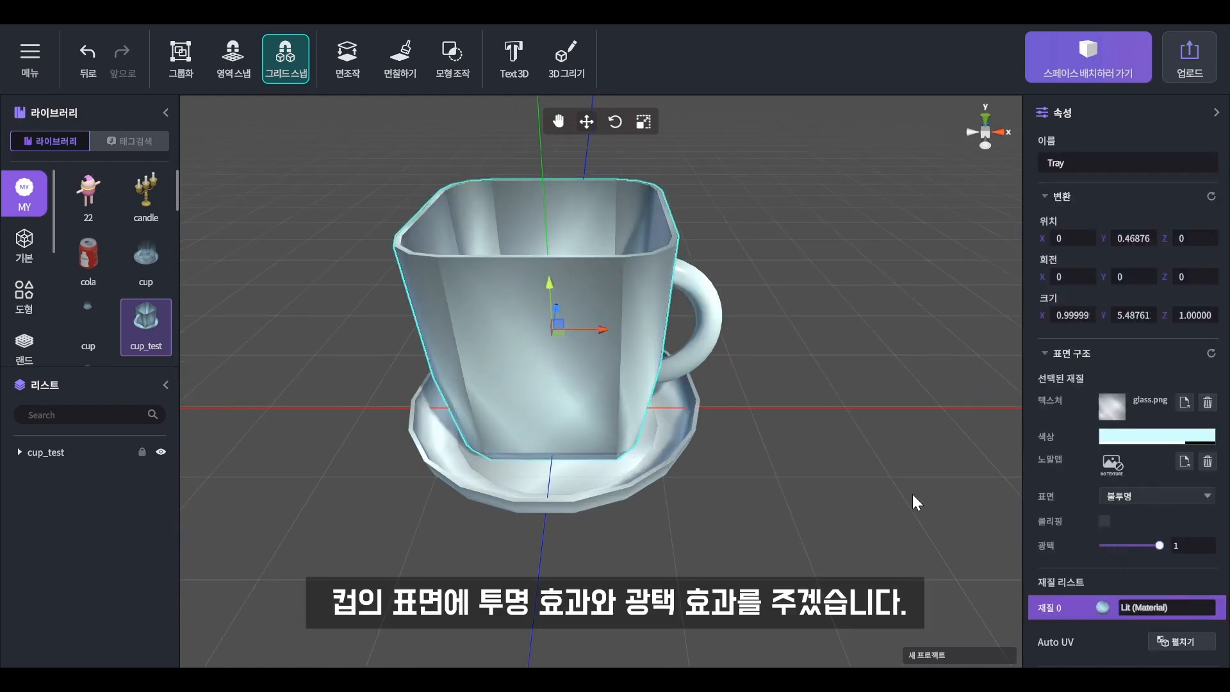
click(785, 464)
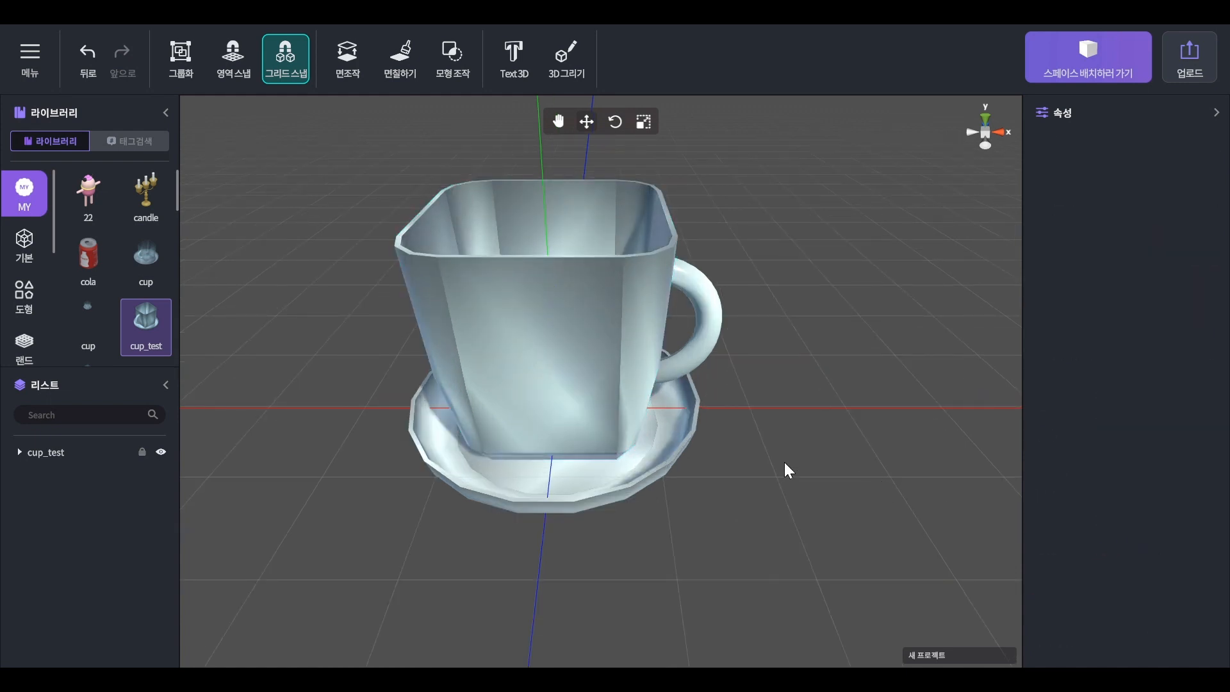
click(640, 380)
scroll(710, 416, down, 3)
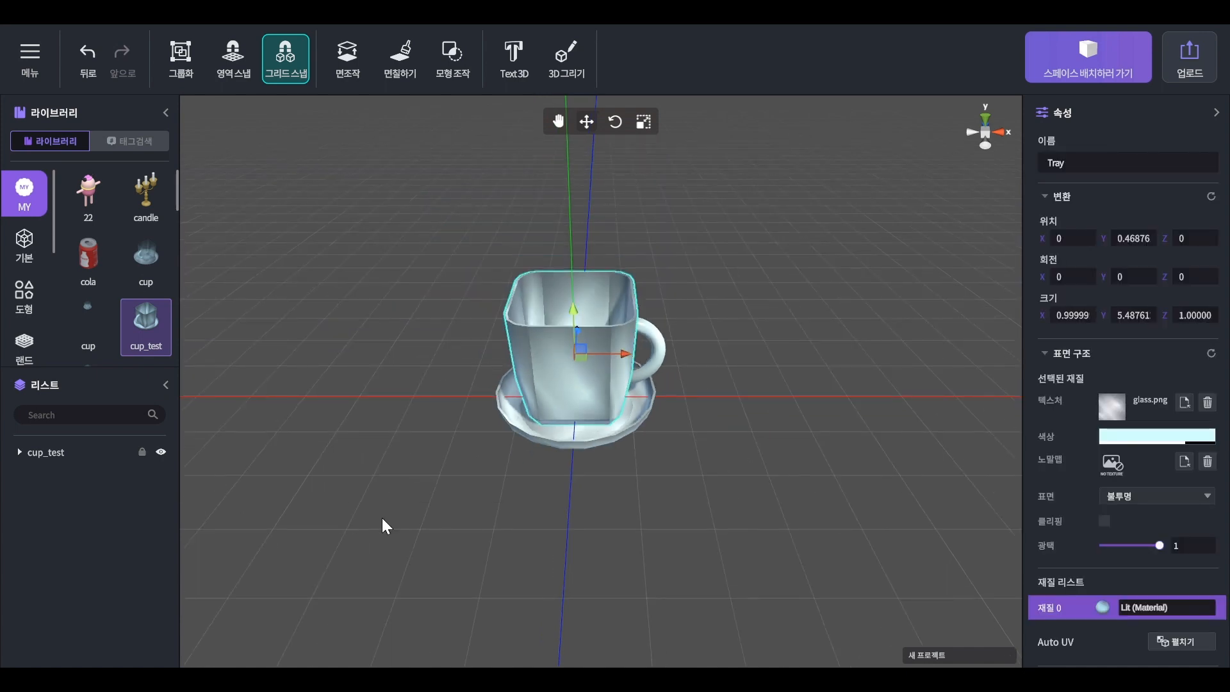
- Switch the surface type of the cup's body to transparent (투명) and reduce its glossiness (광택) to 0
click(538, 514)
click(585, 376)
click(1118, 498)
click(1118, 525)
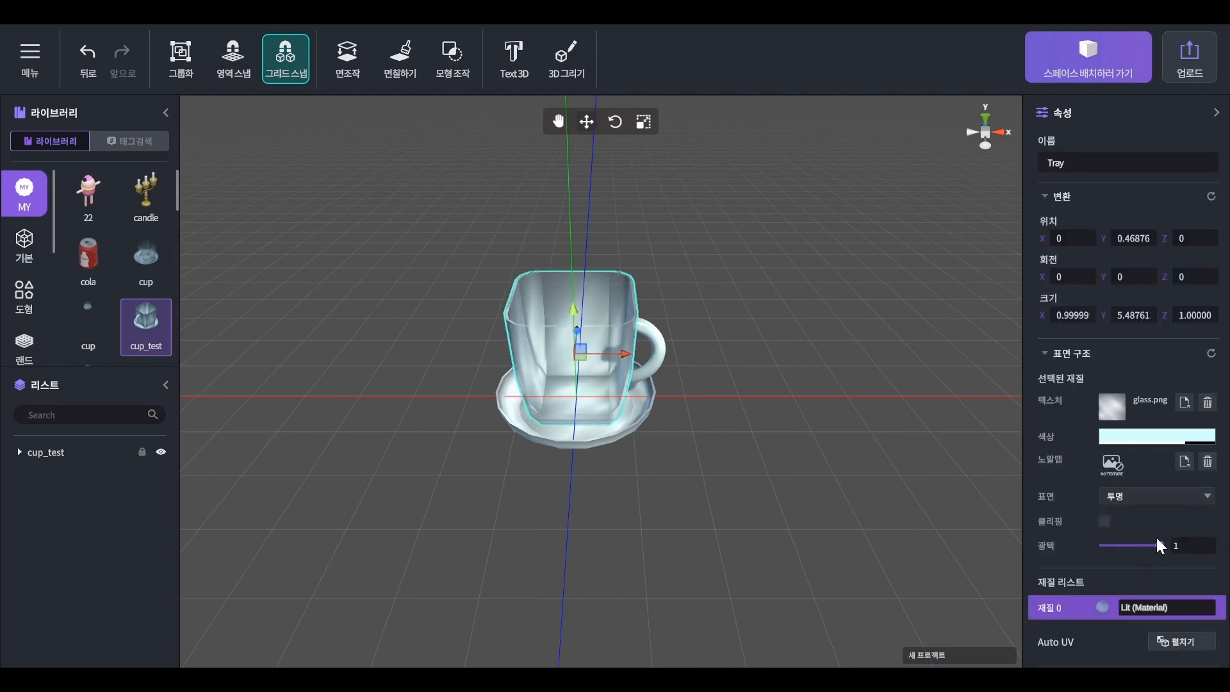
drag(1158, 544, 1067, 548)
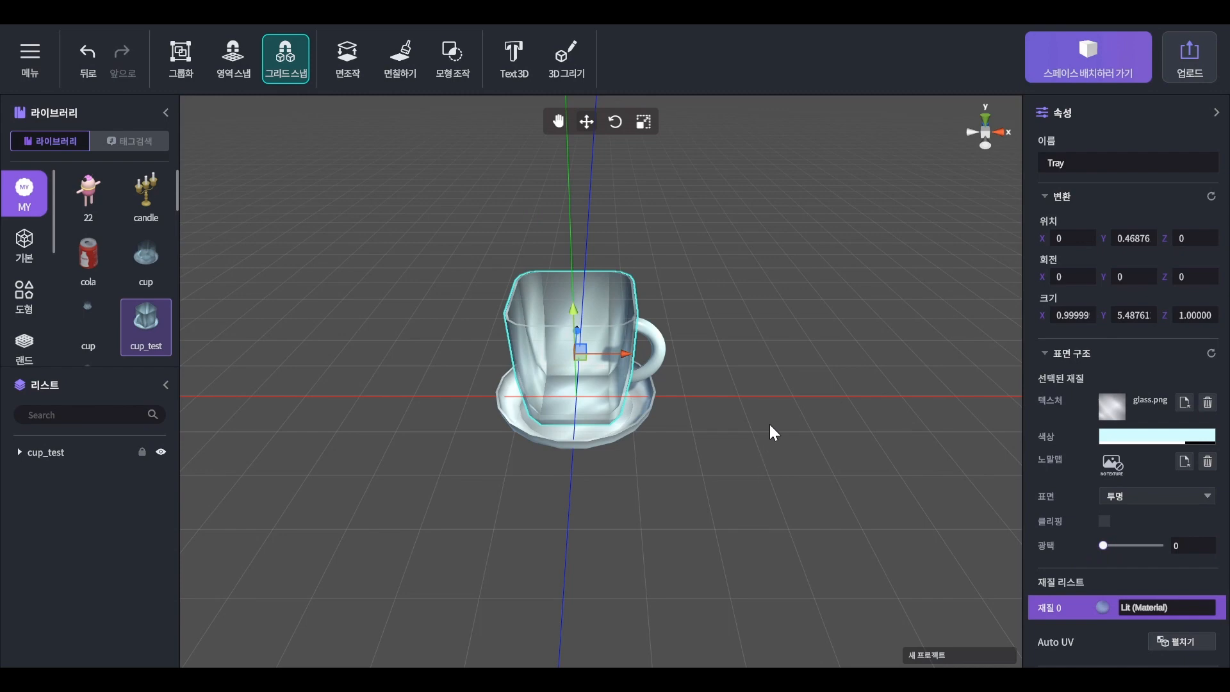
click(724, 406)
- Raise the glossiness (광택) of the transparent cup body's material
scroll(701, 398, up, 5)
click(549, 360)
drag(1108, 545, 1148, 544)
- Switch the cup handle's surface type to transparent (투명) and raise its glossiness (광택)
click(687, 345)
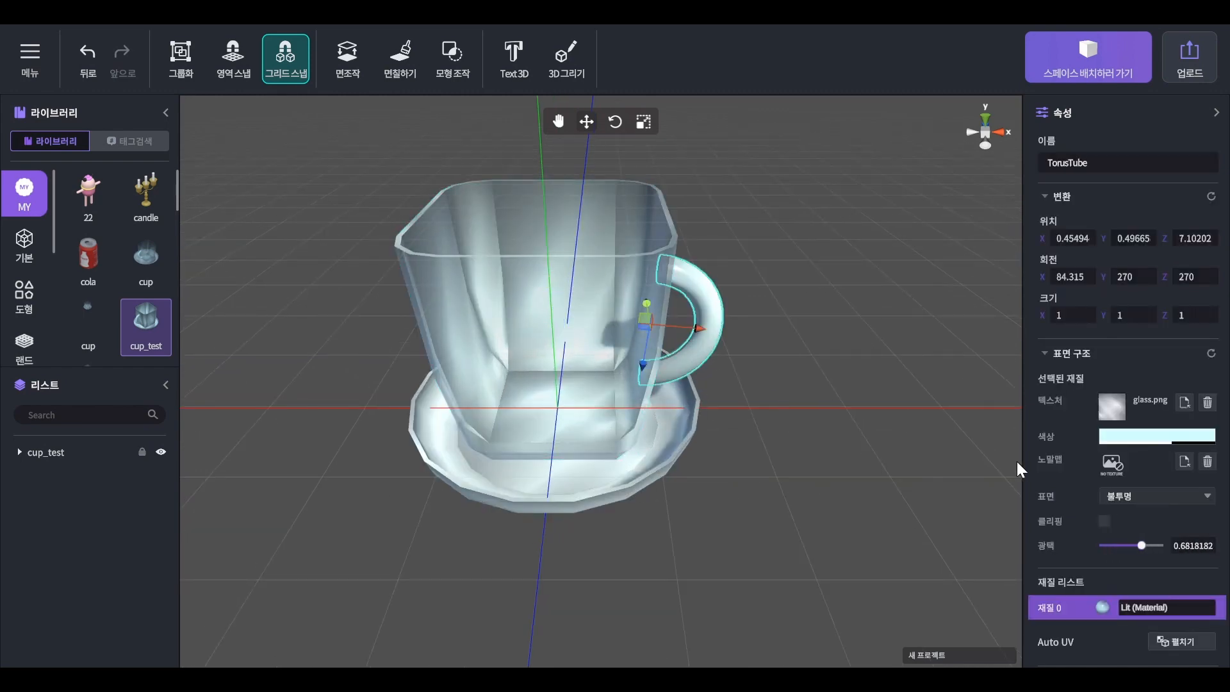
click(1121, 497)
click(1121, 530)
drag(1143, 545, 1155, 544)
- Make the saucer's surface transparent (투명) and increase its glossiness (광택)
click(671, 437)
click(1116, 496)
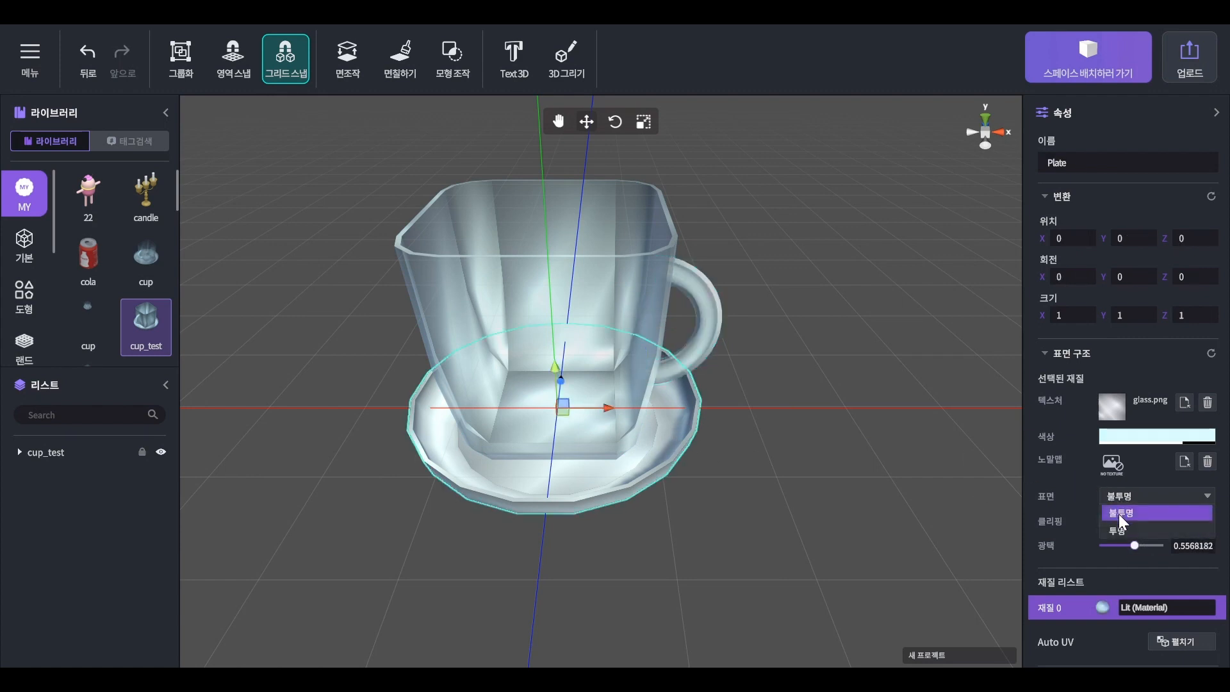
click(1119, 530)
mouse_move(1133, 542)
mouse_down()
mouse_move(1116, 540)
mouse_move(1153, 544)
mouse_up()
- Inspect the transparency and gloss of the whole cup and saucer from several distances and angles
click(753, 459)
scroll(756, 456, down, 5)
right_drag(754, 476, 724, 474)
scroll(779, 448, up, 2)
scroll(779, 448, up, 2)
right_drag(864, 462, 873, 456)
scroll(874, 456, up, 3)
middle_drag(879, 453, 831, 456)
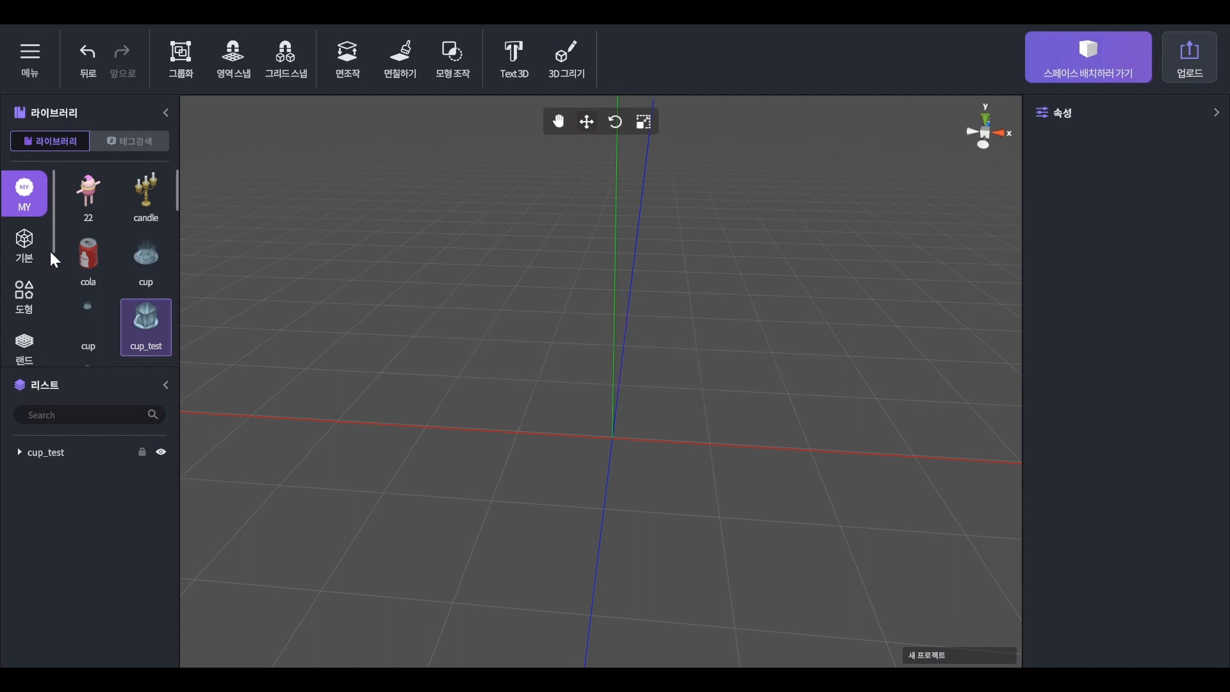
- Place the planter from the nature (자연) library into the scene and delete the cup_test object
scroll(32, 289, down, 4)
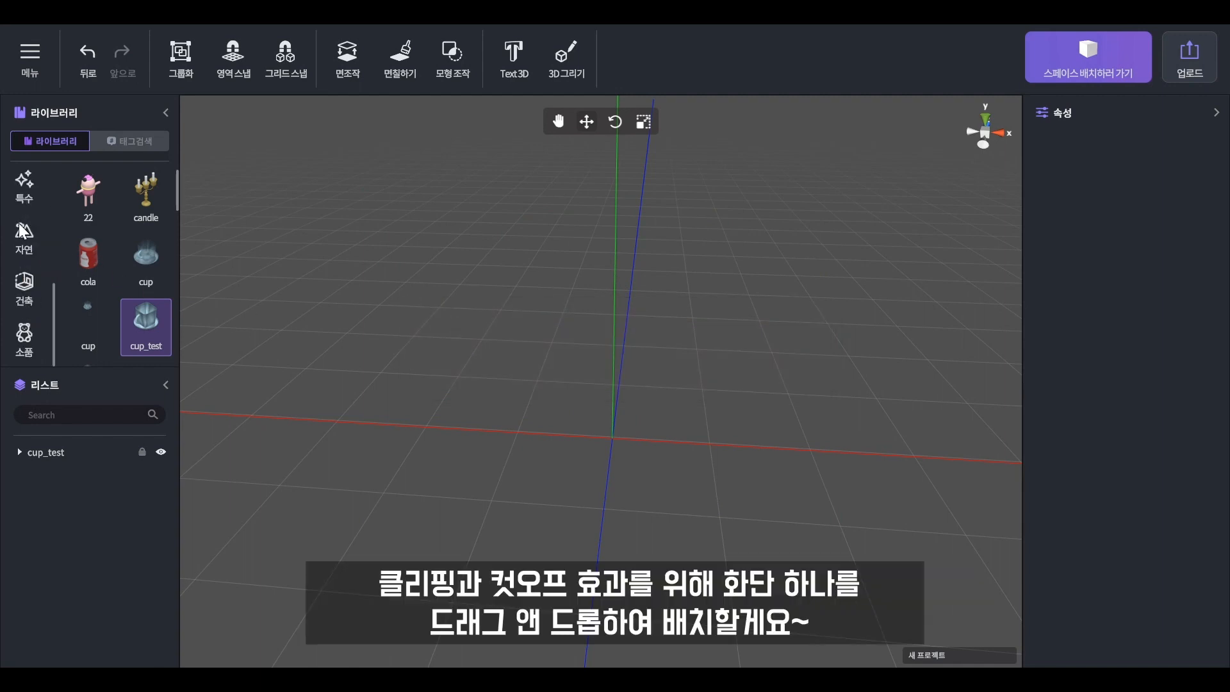
click(20, 226)
drag(148, 206, 689, 448)
click(67, 455)
key(Delete)
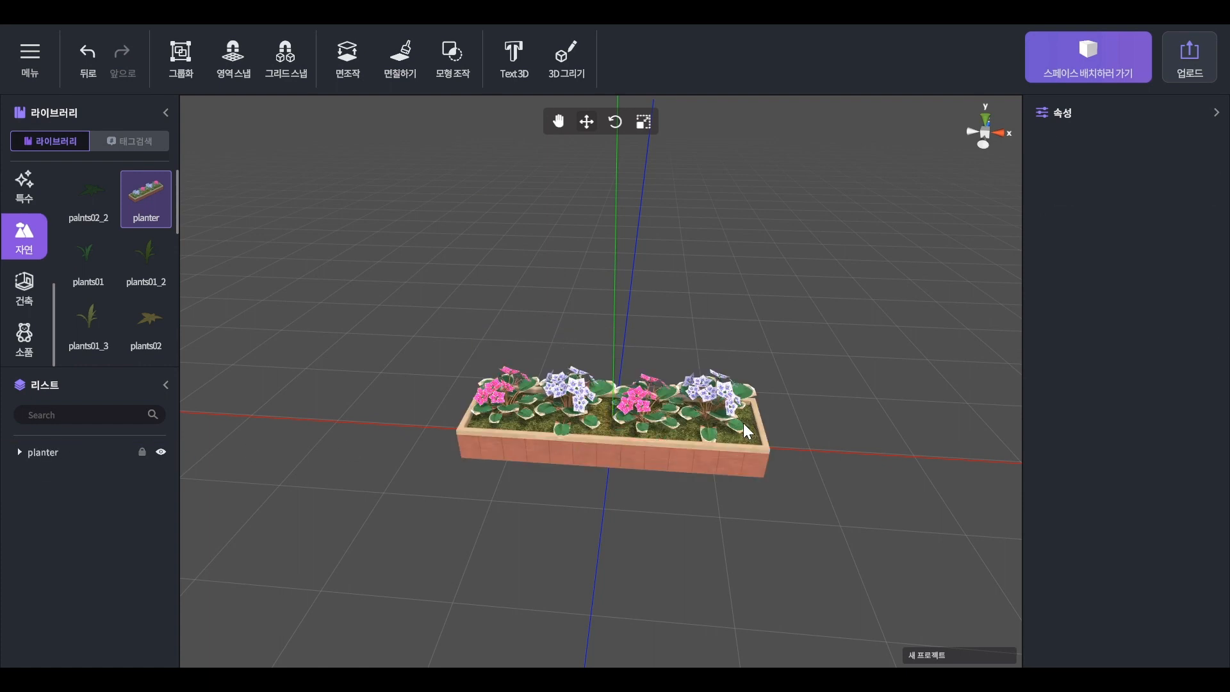
- Enable clipping (클리핑) on the planter's material and set its cutoff (컷오프) to 1
click(722, 451)
scroll(779, 449, up, 3)
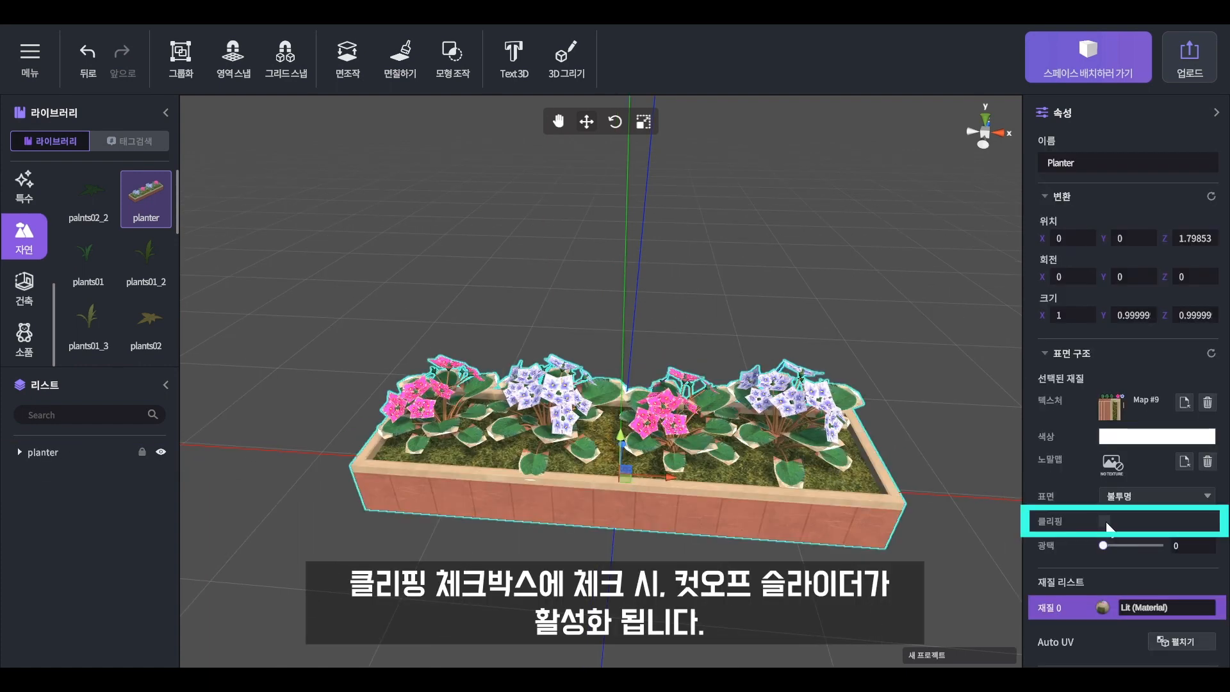
click(1104, 521)
drag(1104, 545, 1163, 547)
- Examine the edges of the planter's petals and leaves up close with clipping applied
click(946, 468)
right_drag(946, 467, 801, 479)
middle_drag(801, 480, 621, 476)
scroll(620, 476, up, 5)
scroll(620, 476, down, 5)
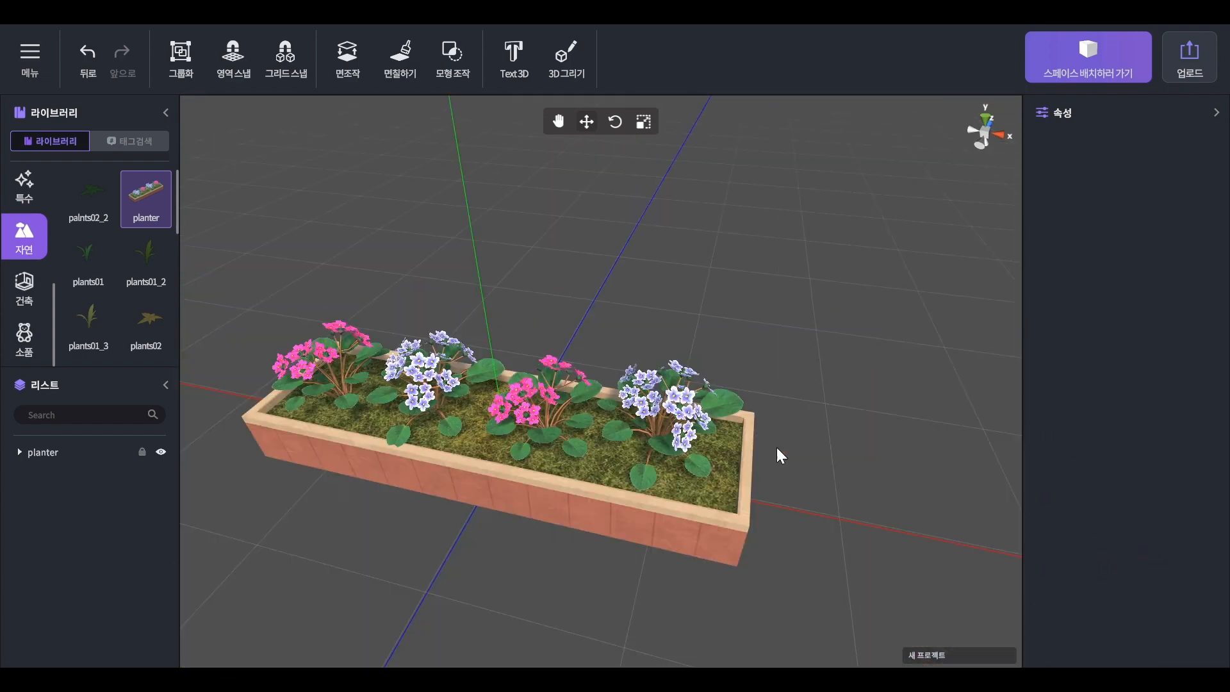
middle_drag(778, 448, 679, 460)
scroll(679, 460, up, 5)
scroll(712, 486, down, 3)
- Disable clipping (클리핑) on the planter's material to compare the petals and leaves
click(745, 404)
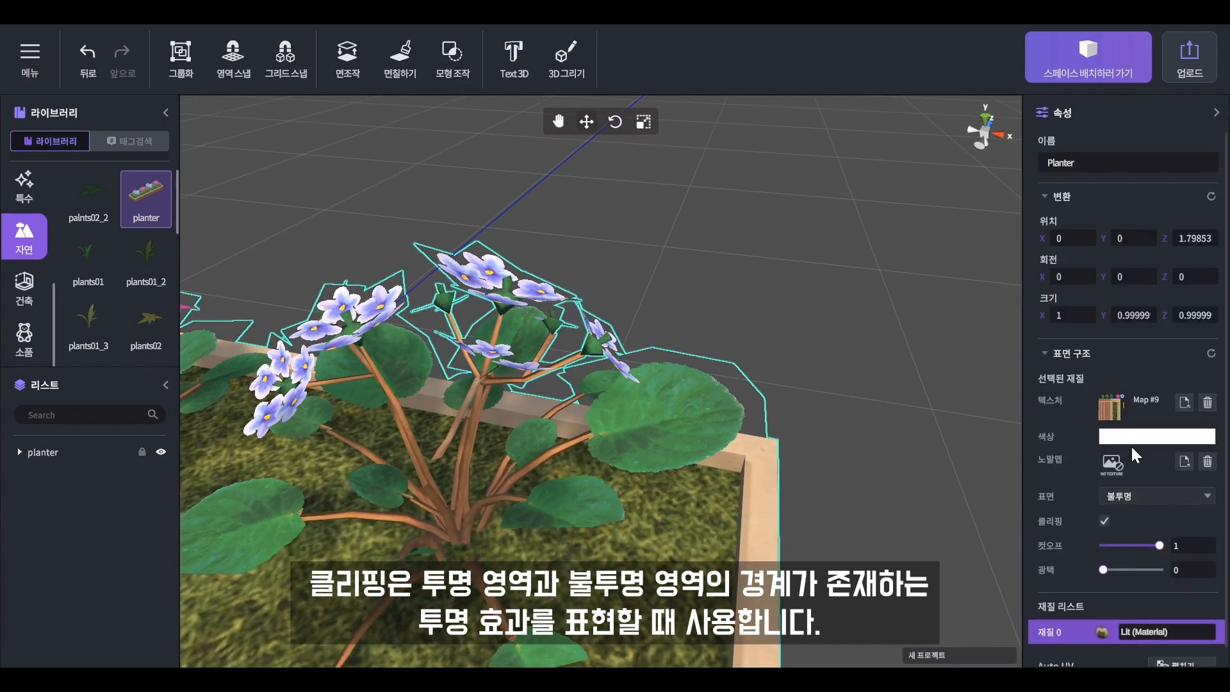
click(1105, 521)
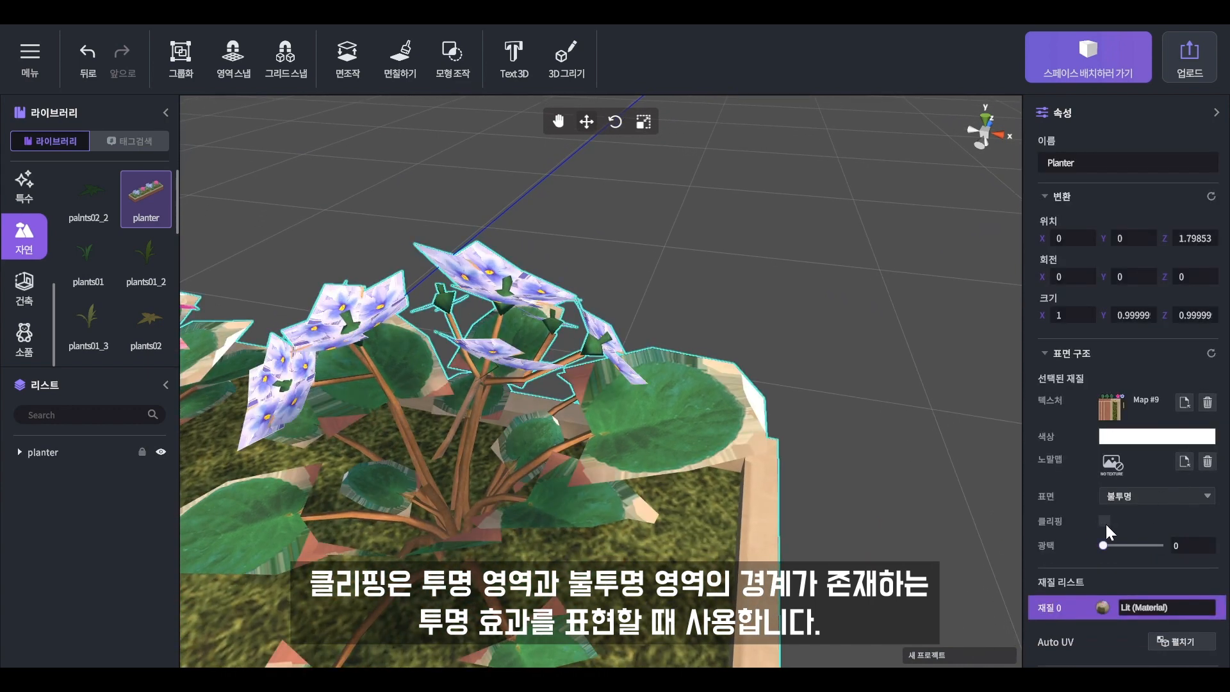
click(825, 489)
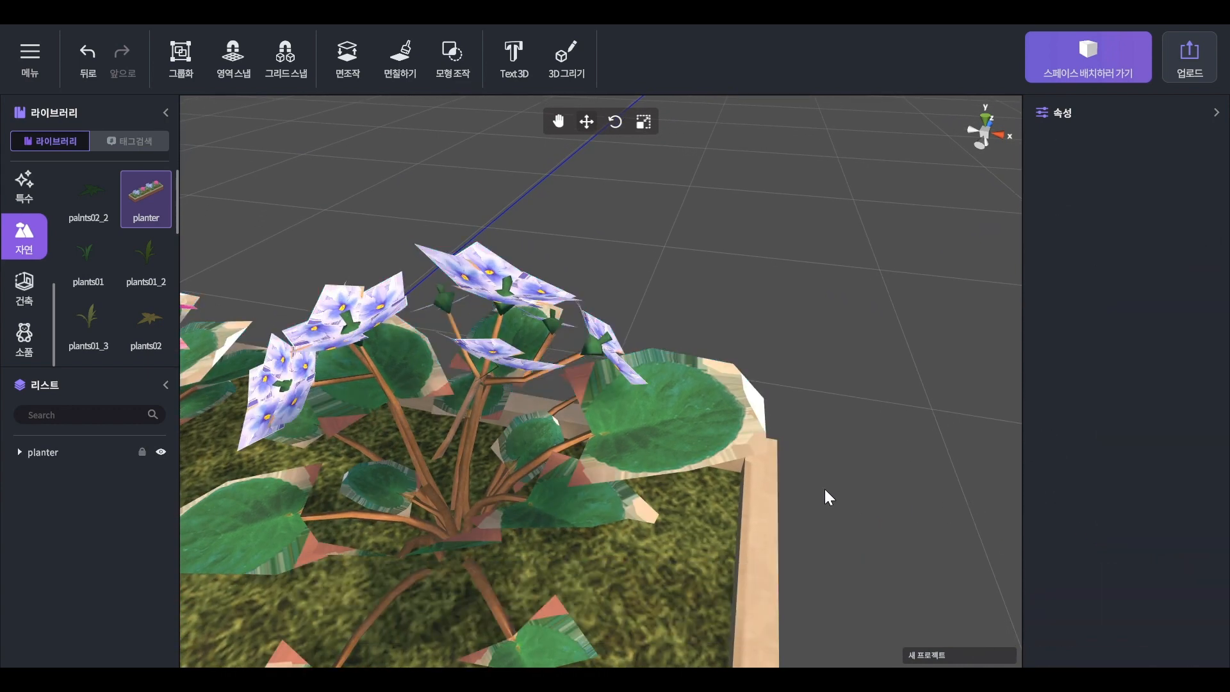
- Re-enable clipping (클리핑) on the planter's material and lower its cutoff (컷오프)
click(717, 447)
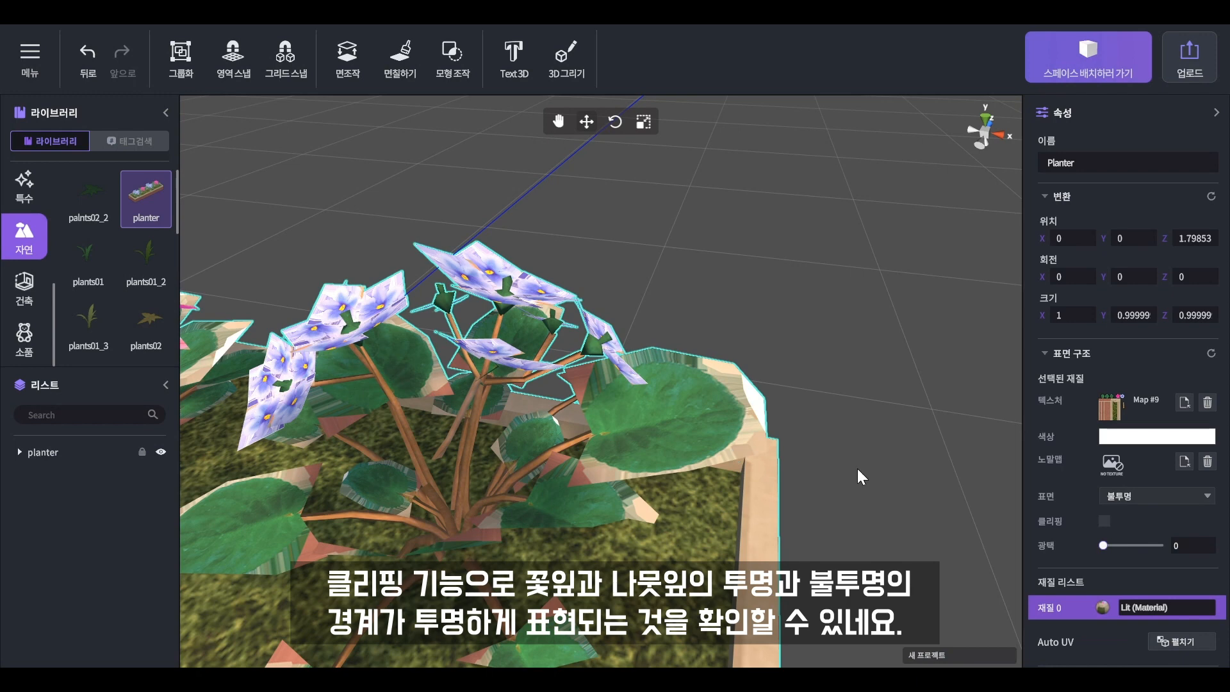
click(1105, 520)
drag(1158, 542, 1089, 540)
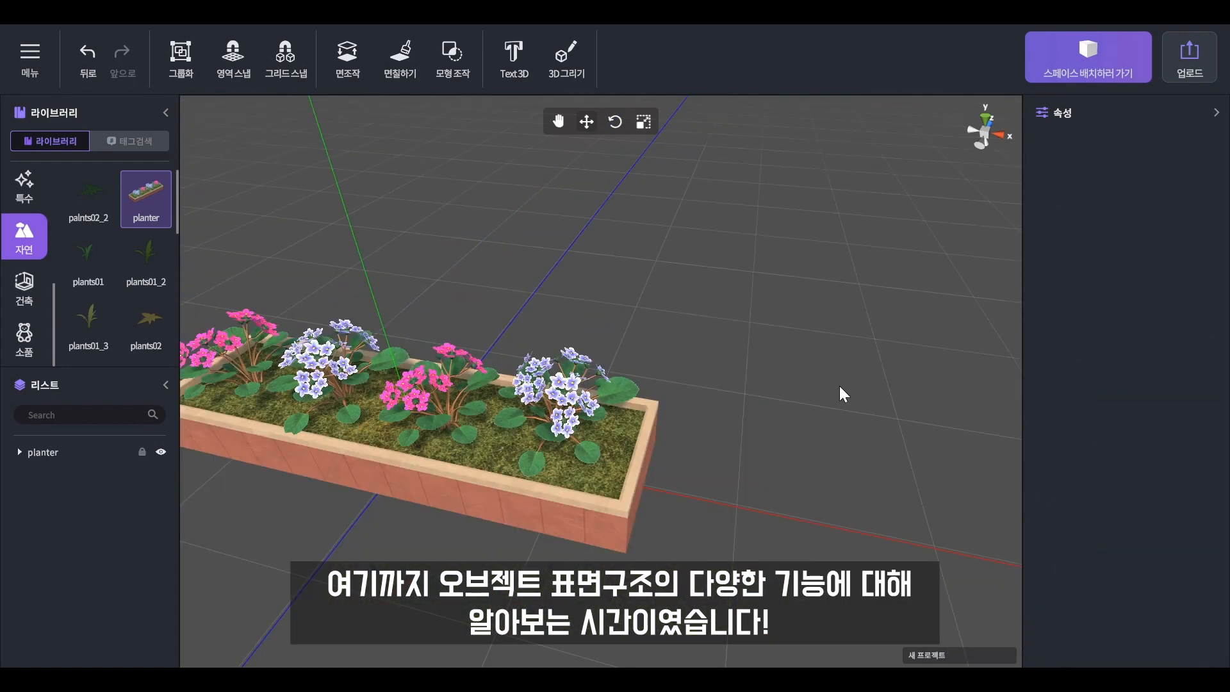
middle_drag(868, 393, 928, 383)
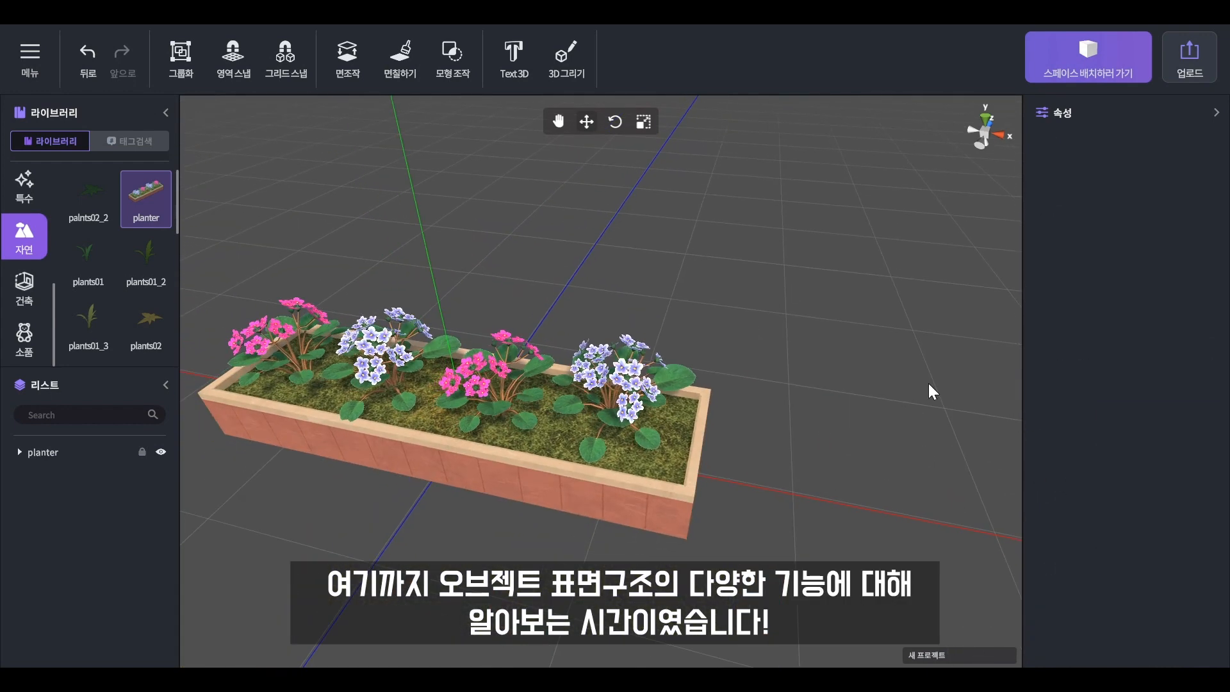
right_drag(657, 463, 699, 464)
middle_drag(695, 463, 870, 416)
right_drag(863, 428, 837, 468)
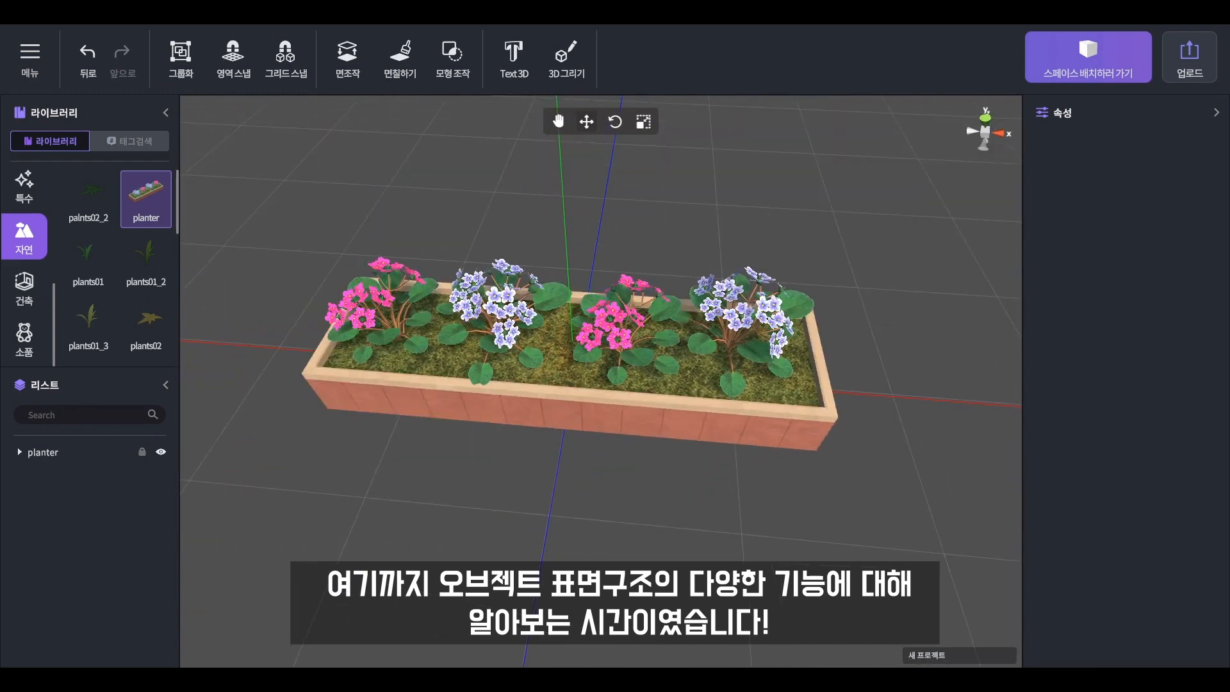